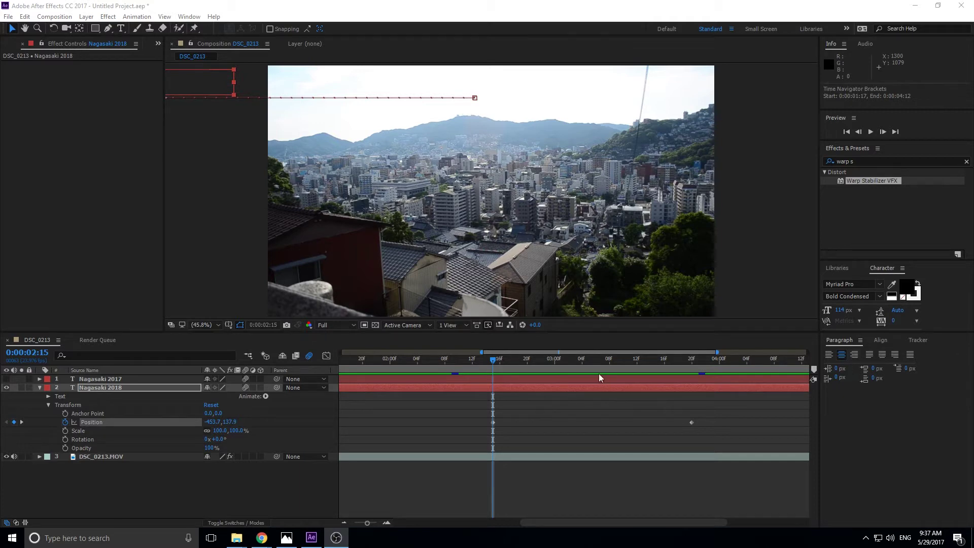
Step: Preview the title slide-in from around 0:00:02:13 and scrub through it
{"action": "left_click", "coordinate": [479, 359]}
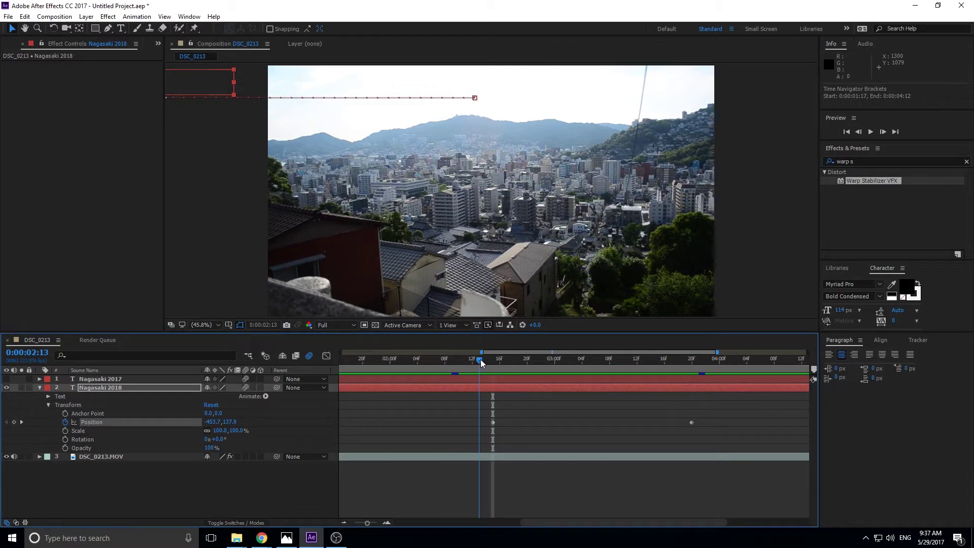
{"action": "key", "text": "Page_Up"}
{"action": "key", "text": "Page_Up"}
{"action": "key", "text": "space"}
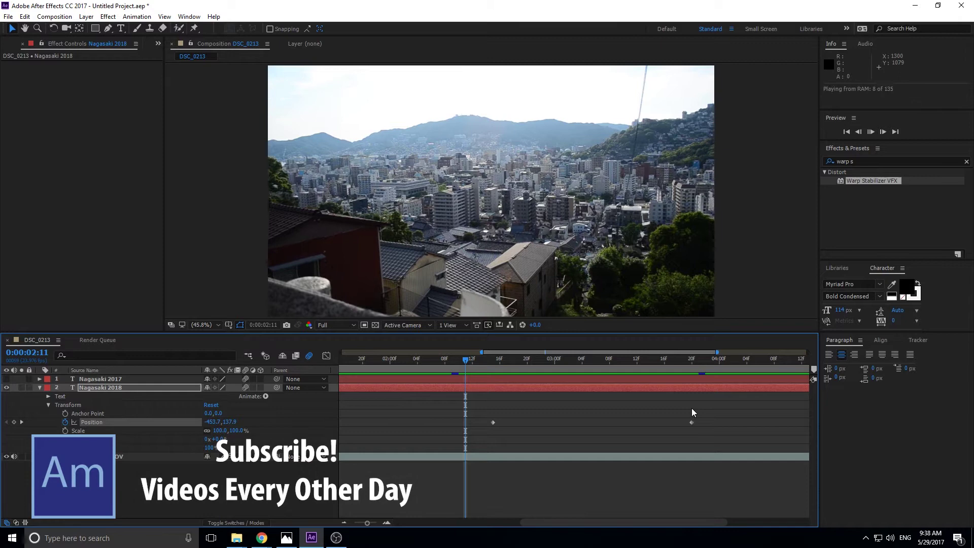
{"action": "key", "text": "space"}
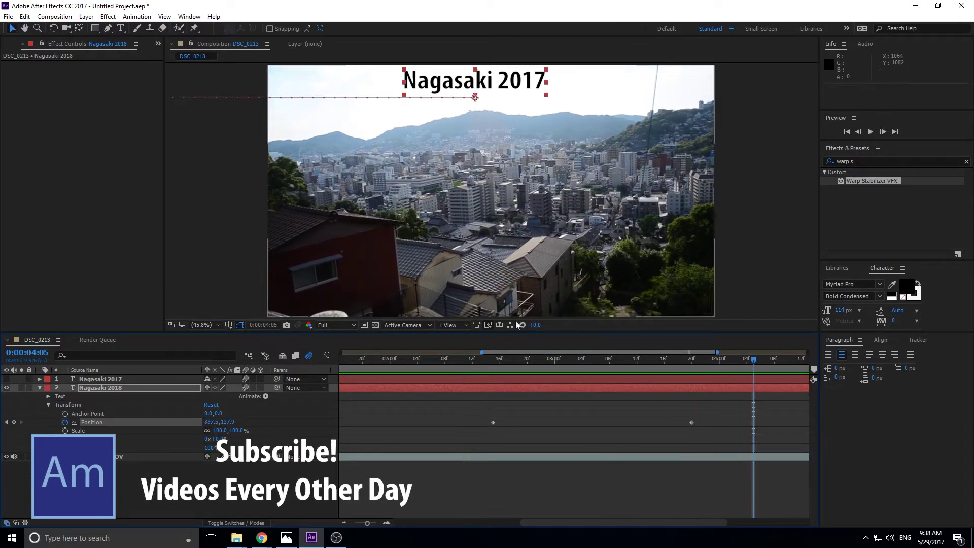
{"action": "left_click_drag", "start_coordinate": [515, 357], "coordinate": [493, 366]}
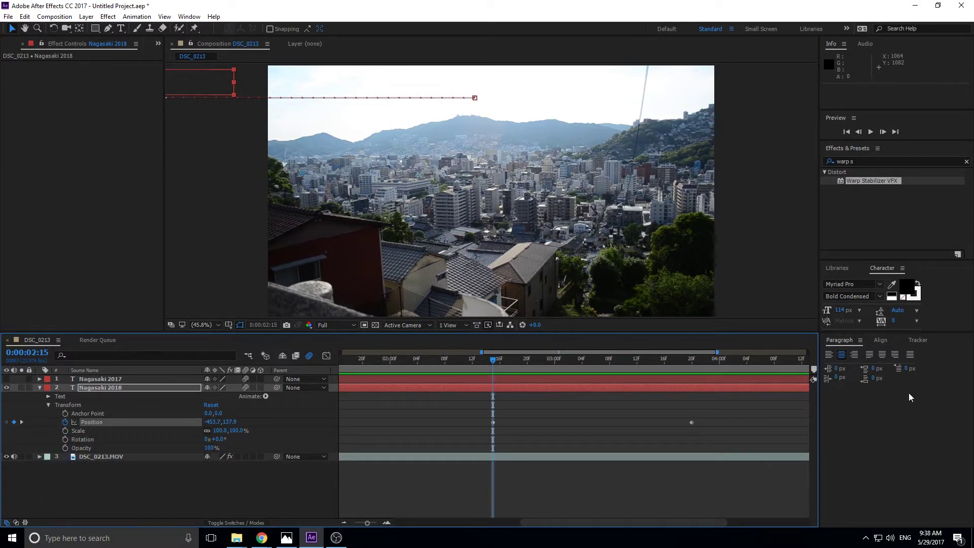
{"action": "mouse_move", "coordinate": [495, 366]}
{"action": "left_mouse_down"}
{"action": "mouse_move", "coordinate": [708, 361]}
{"action": "mouse_move", "coordinate": [461, 365]}
{"action": "mouse_move", "coordinate": [491, 366]}
{"action": "left_mouse_up"}
Step: Expand Nagasaki 2017's properties, hide Nagasaki 2018, and preview Nagasaki 2017 alone
{"action": "left_click", "coordinate": [39, 379]}
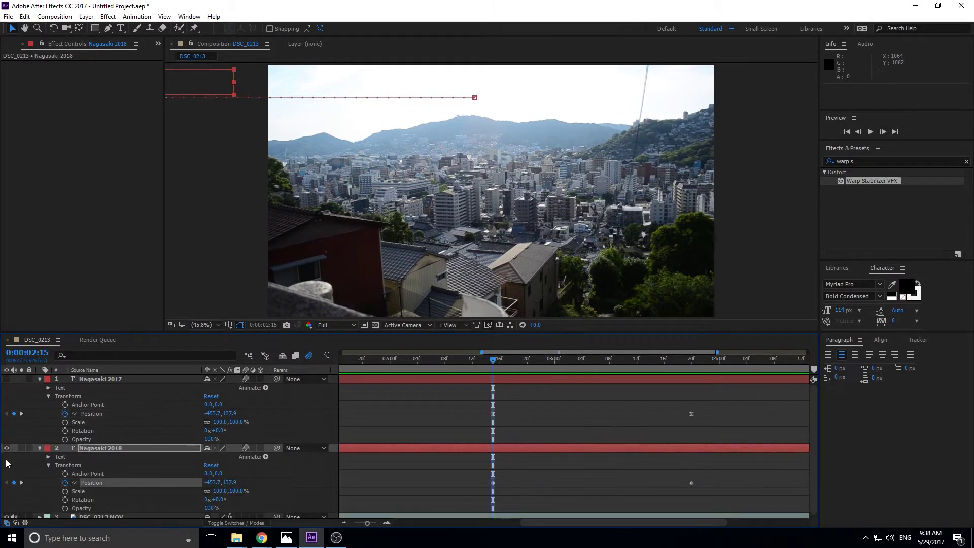
{"action": "left_click", "coordinate": [6, 379]}
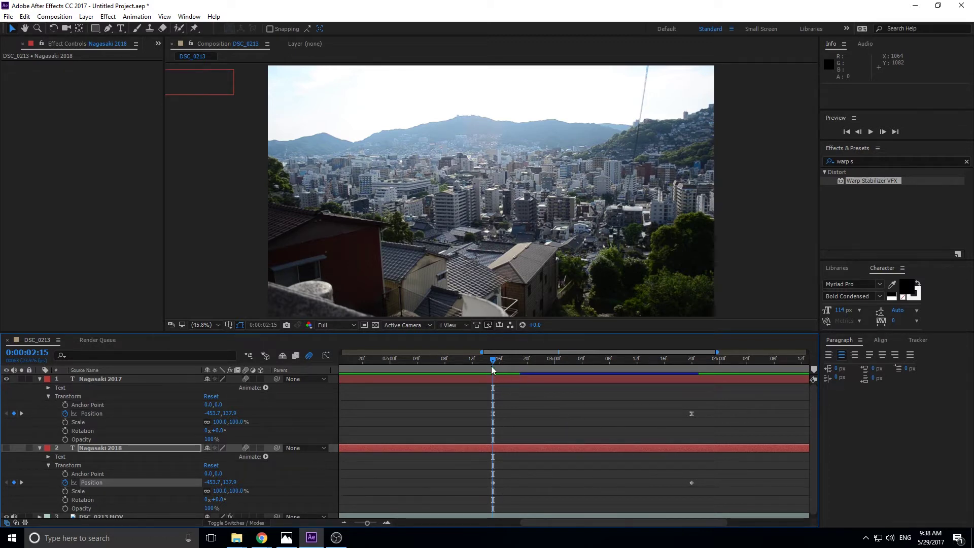
{"action": "left_click_drag", "start_coordinate": [491, 367], "coordinate": [465, 369]}
{"action": "key", "text": "space"}
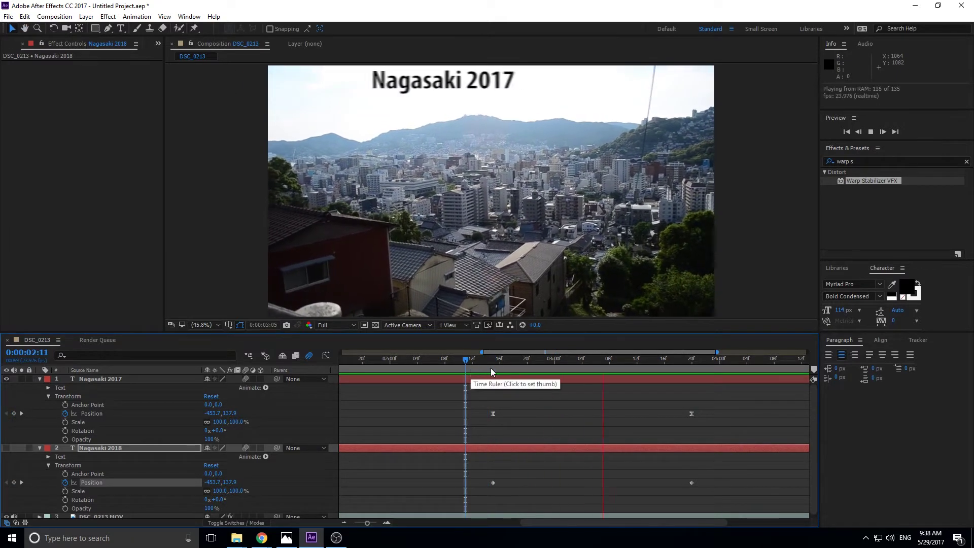
{"action": "key", "text": "space"}
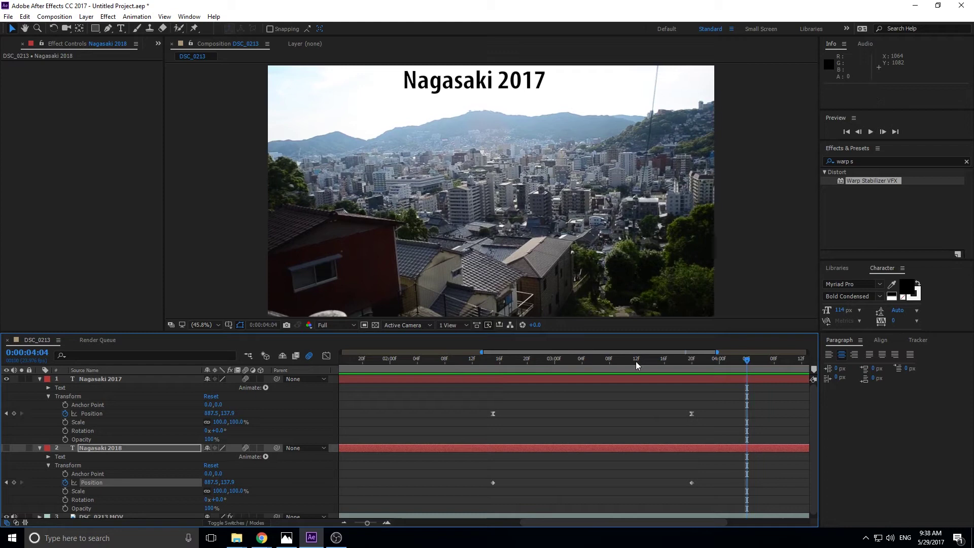
Step: Show Nagasaki 2018 again, preview both titles together, then hide Nagasaki 2017
{"action": "left_click", "coordinate": [685, 360]}
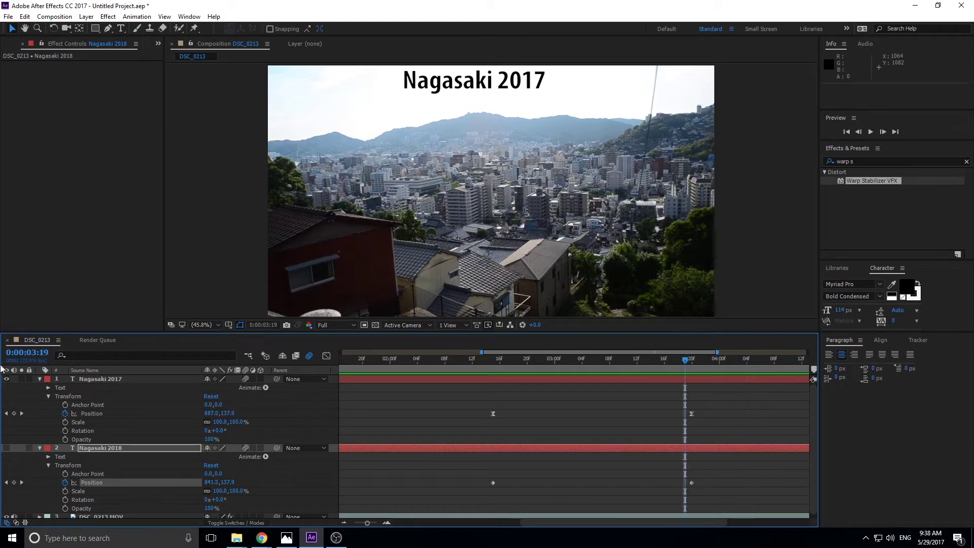
{"action": "left_click", "coordinate": [7, 449]}
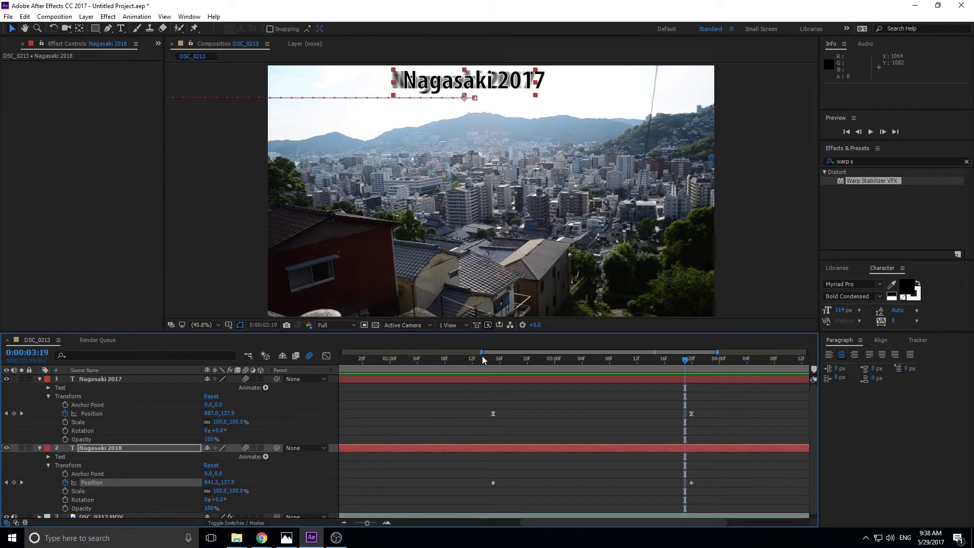
{"action": "left_click", "coordinate": [479, 360]}
{"action": "key", "text": "space"}
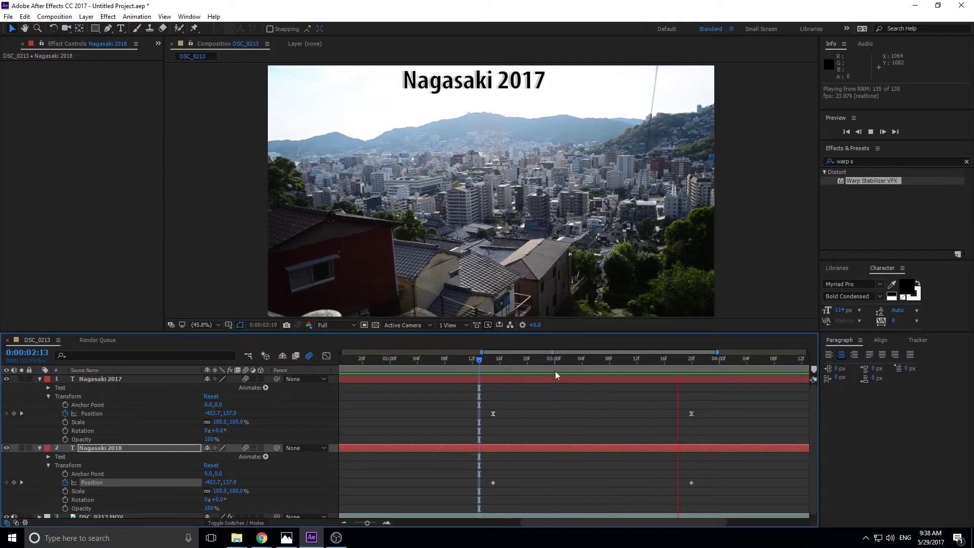
{"action": "key", "text": "space"}
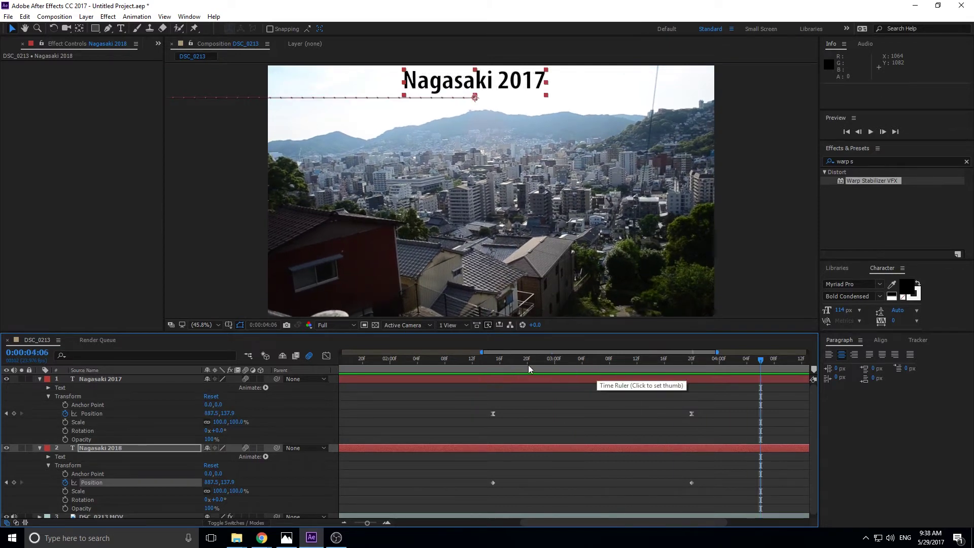
{"action": "left_click_drag", "start_coordinate": [528, 364], "coordinate": [683, 367]}
{"action": "left_click", "coordinate": [6, 379]}
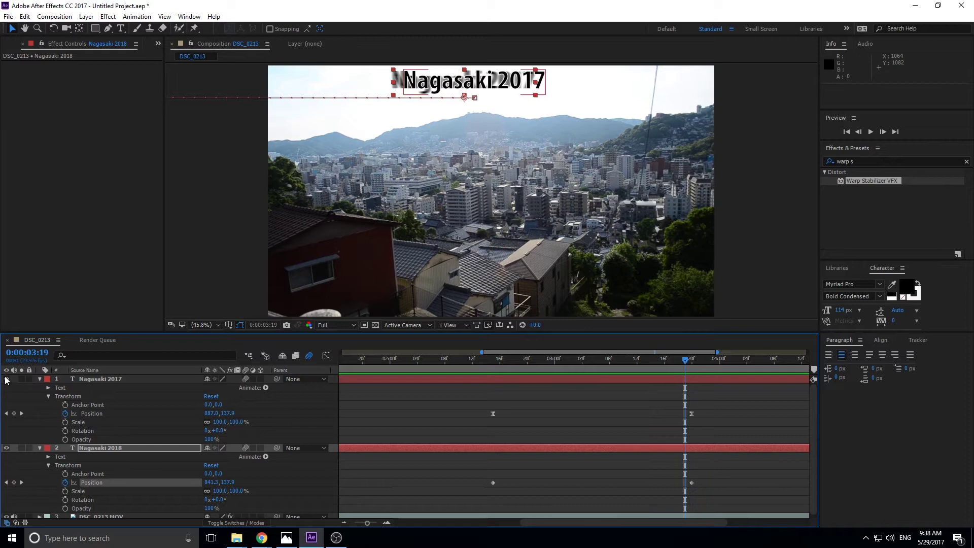
Step: Collapse Nagasaki 2017, make Nagasaki 2018's 0:00:02:15 Position keyframe linear, and show the Graph Editor
{"action": "left_click", "coordinate": [40, 379]}
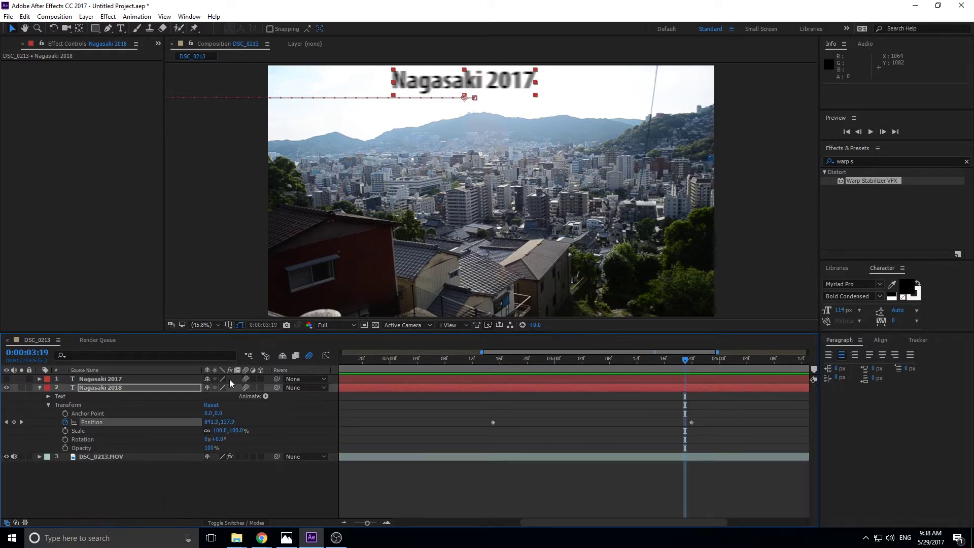
{"action": "left_click", "coordinate": [492, 359]}
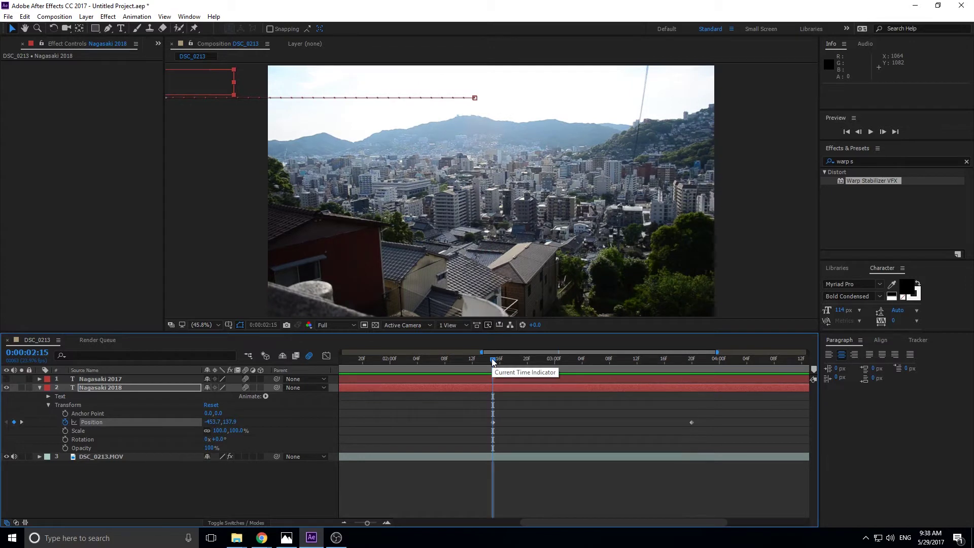
{"action": "left_click", "coordinate": [493, 422], "text": "ctrl"}
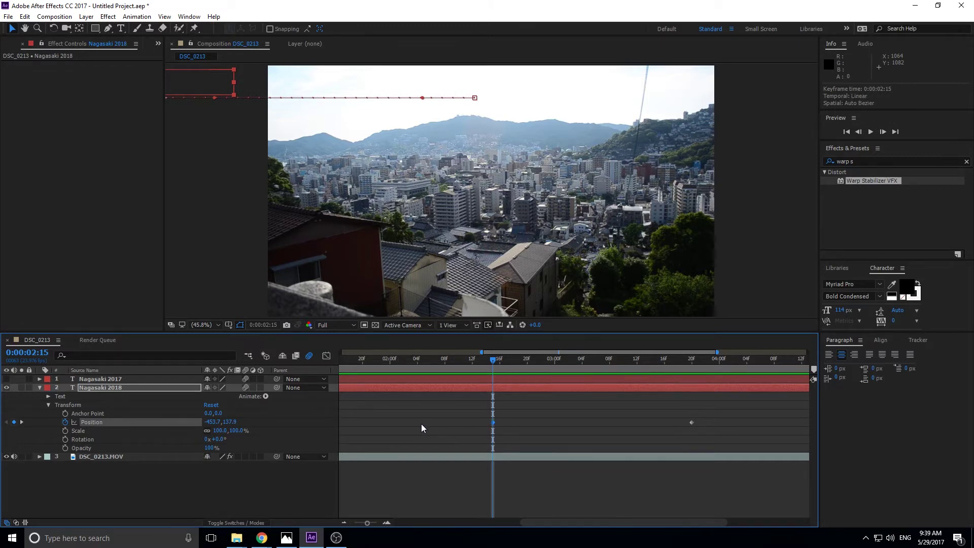
{"action": "left_click", "coordinate": [326, 356]}
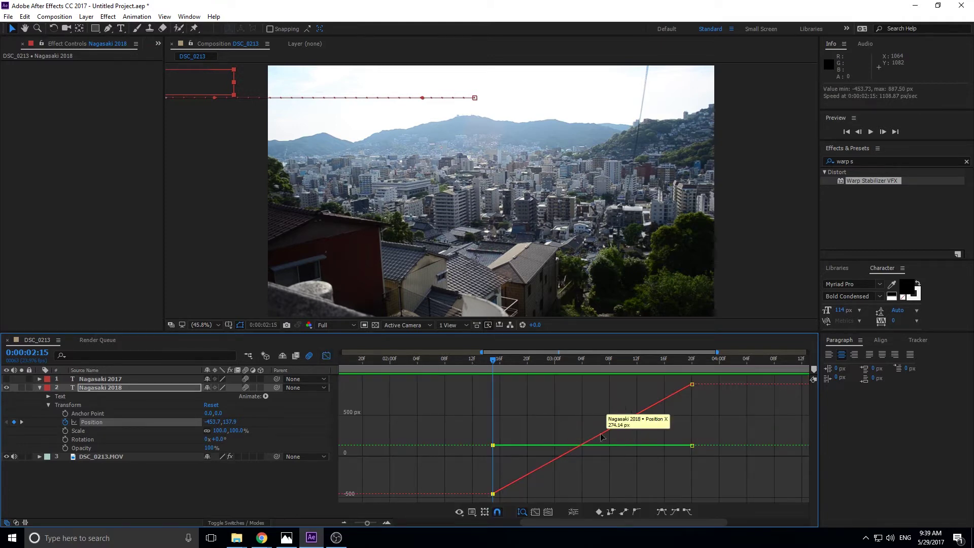
{"action": "left_click", "coordinate": [467, 510]}
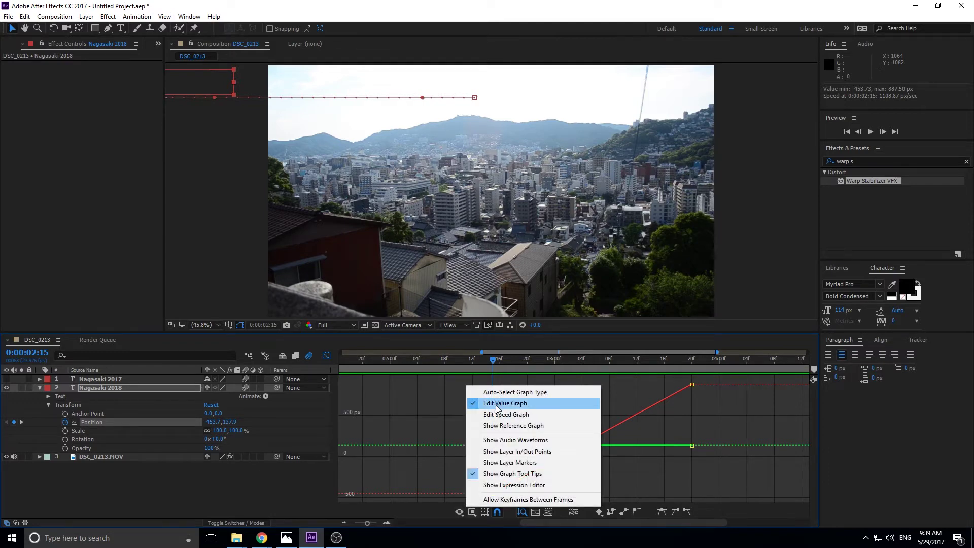
{"action": "left_click", "coordinate": [415, 481]}
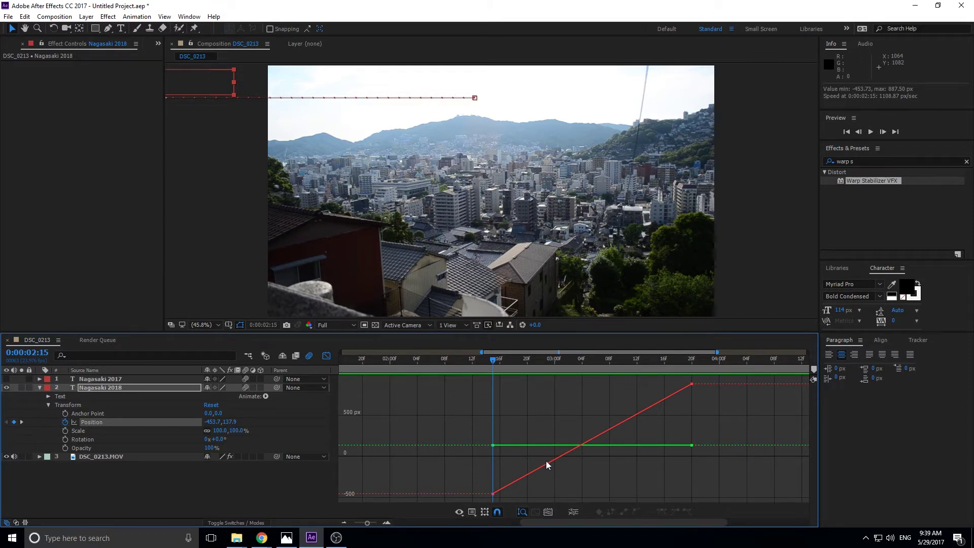
Step: Apply Easy Ease to the starting and ending Position keyframes, then preview the slide-in
{"action": "mouse_move", "coordinate": [548, 460]}
{"action": "mouse_move", "coordinate": [583, 445]}
{"action": "left_click", "coordinate": [490, 491]}
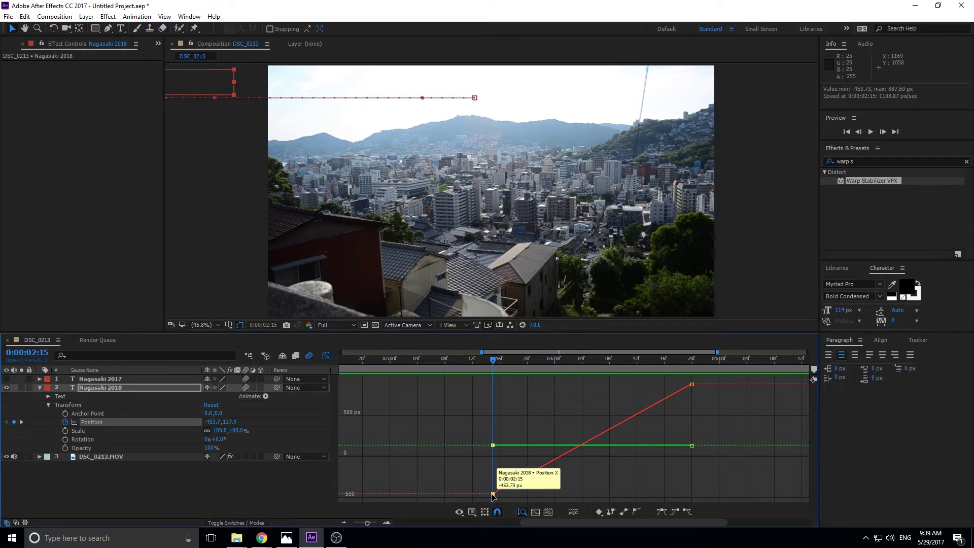
{"action": "left_click", "coordinate": [693, 384]}
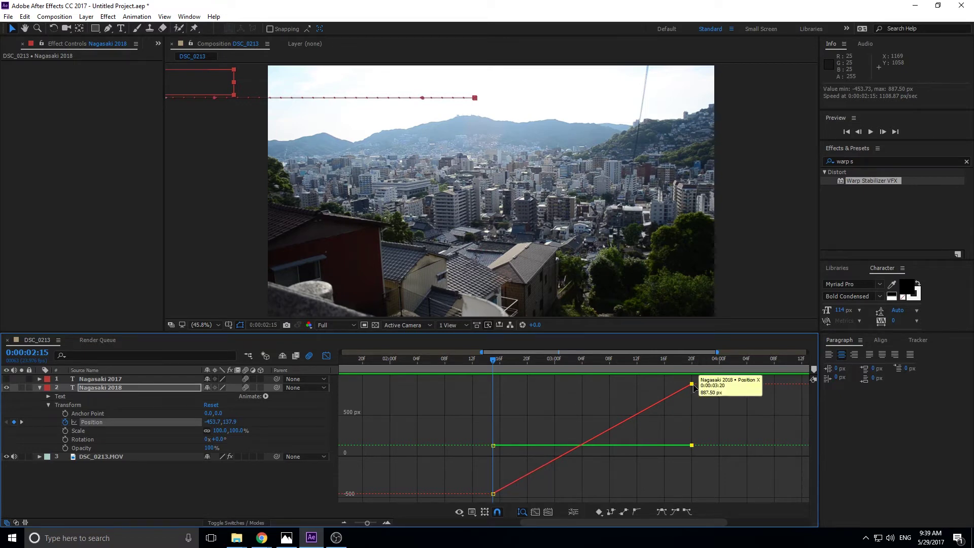
{"action": "left_click", "coordinate": [493, 493]}
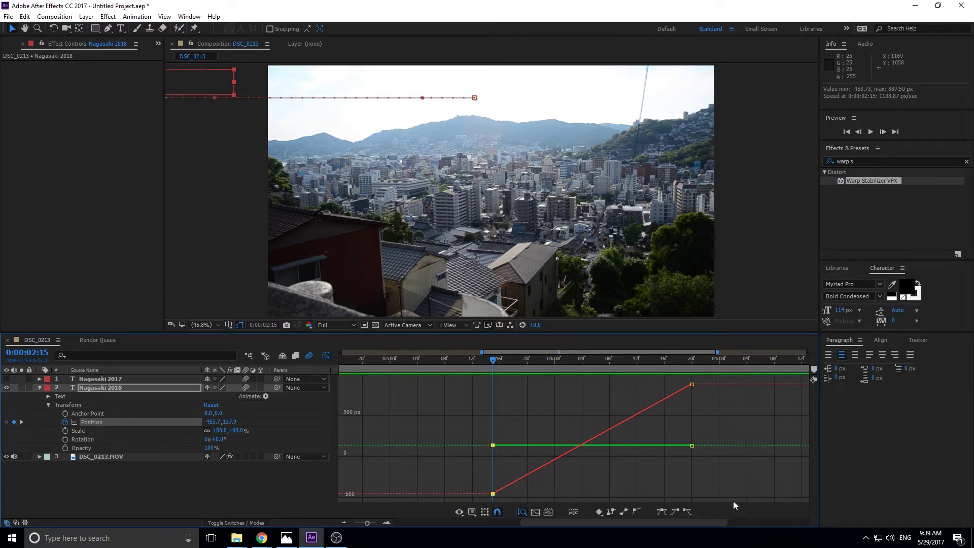
{"action": "left_click", "coordinate": [662, 513]}
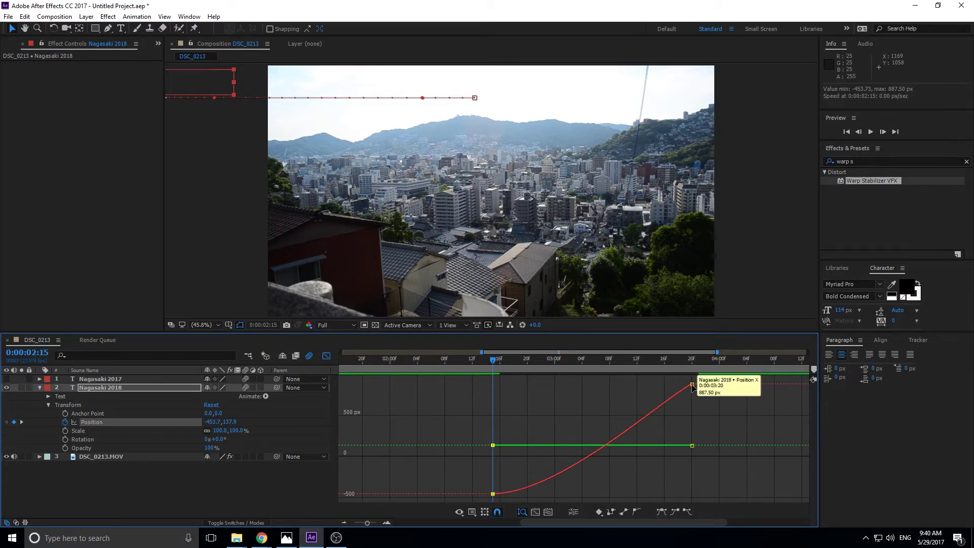
{"action": "left_click", "coordinate": [691, 384]}
{"action": "left_click", "coordinate": [662, 512]}
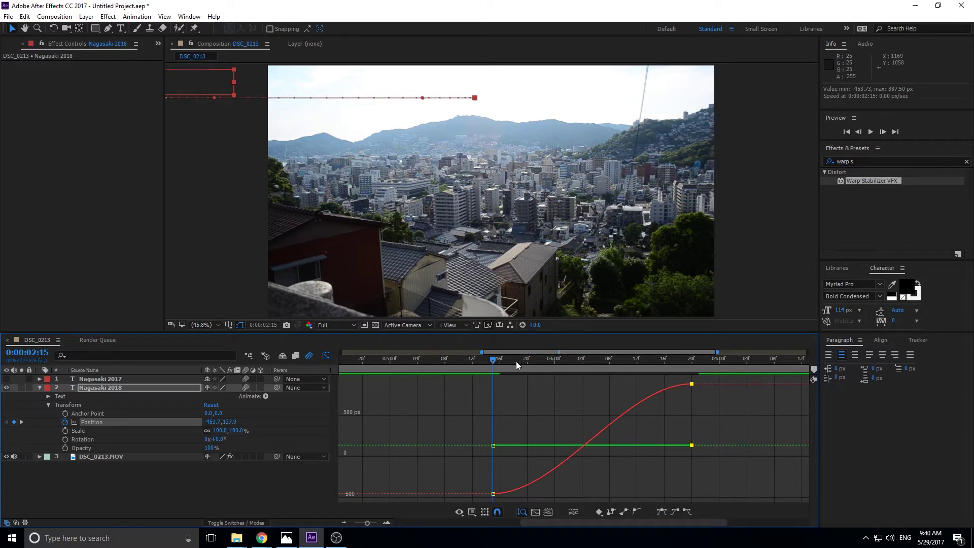
{"action": "key", "text": "space"}
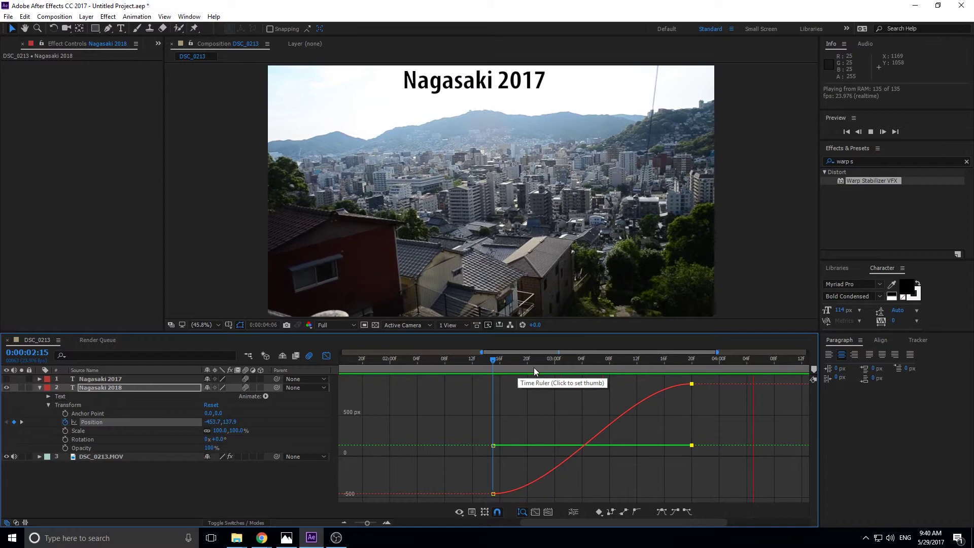
Step: Scrub and preview the eased slide-in from 2:13 to about 3:00
{"action": "mouse_move", "coordinate": [497, 367]}
{"action": "left_mouse_down"}
{"action": "mouse_move", "coordinate": [686, 362]}
{"action": "mouse_move", "coordinate": [631, 379]}
{"action": "mouse_move", "coordinate": [693, 380]}
{"action": "mouse_move", "coordinate": [512, 373]}
{"action": "left_mouse_up"}
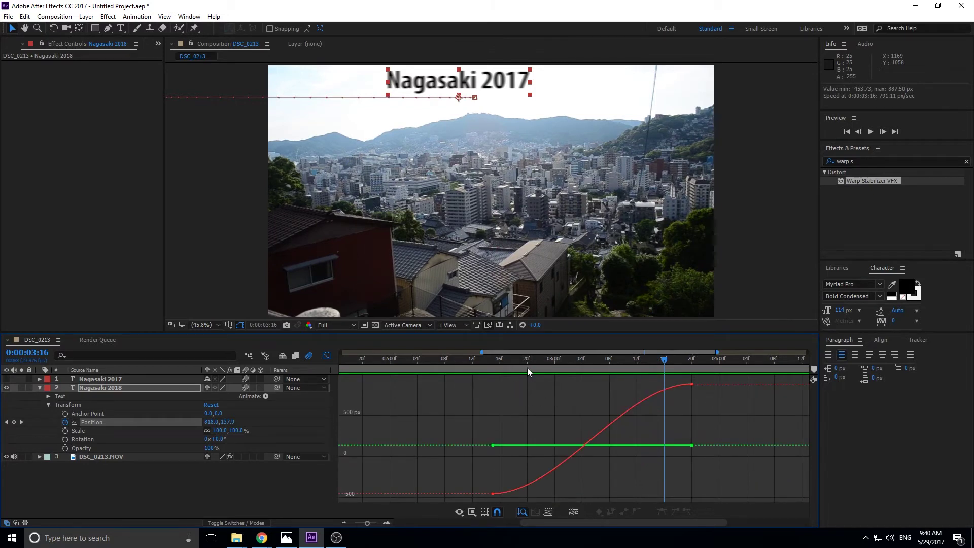
{"action": "left_click", "coordinate": [482, 366]}
{"action": "key", "text": "space"}
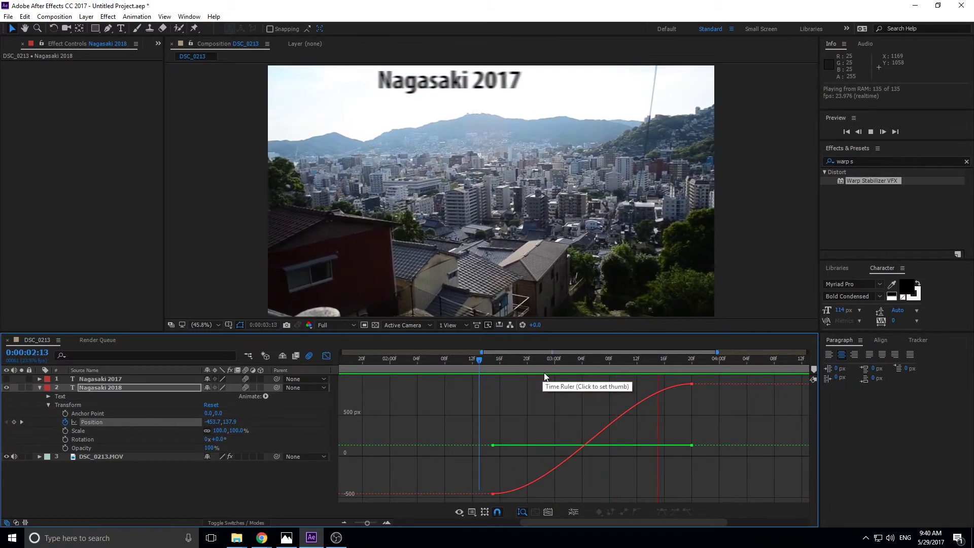
{"action": "left_click_drag", "start_coordinate": [538, 366], "coordinate": [582, 366]}
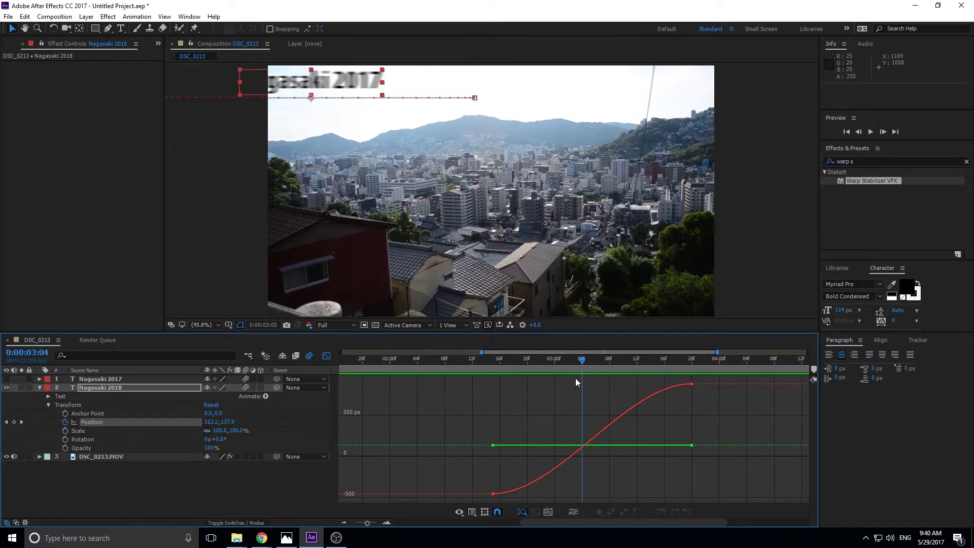
{"action": "key", "text": "Page_Up"}
{"action": "key", "text": "Page_Up"}
{"action": "key", "text": "Page_Up"}
Step: Undo the ease on the last Position keyframe and preview the new timing
{"action": "key", "text": "ctrl+z"}
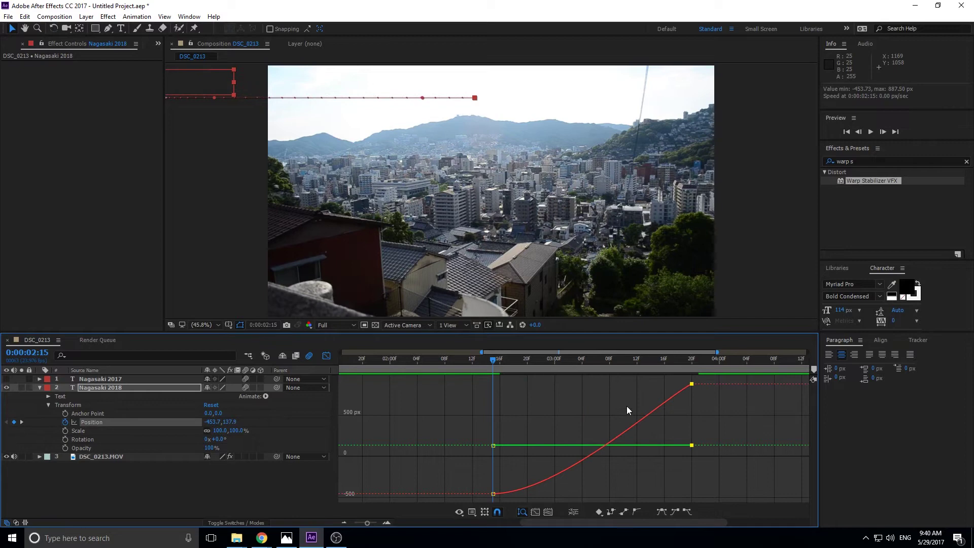
{"action": "key", "text": "space"}
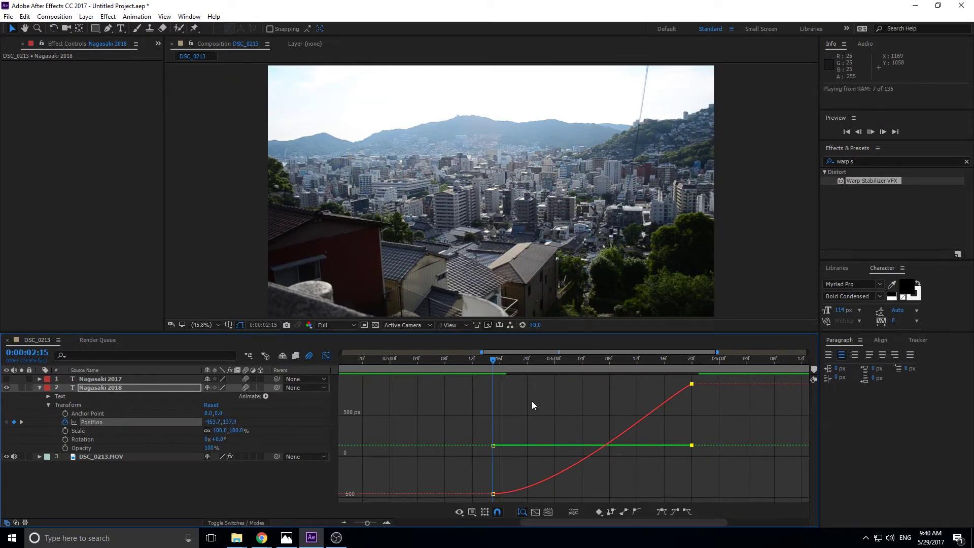
{"action": "key", "text": "space"}
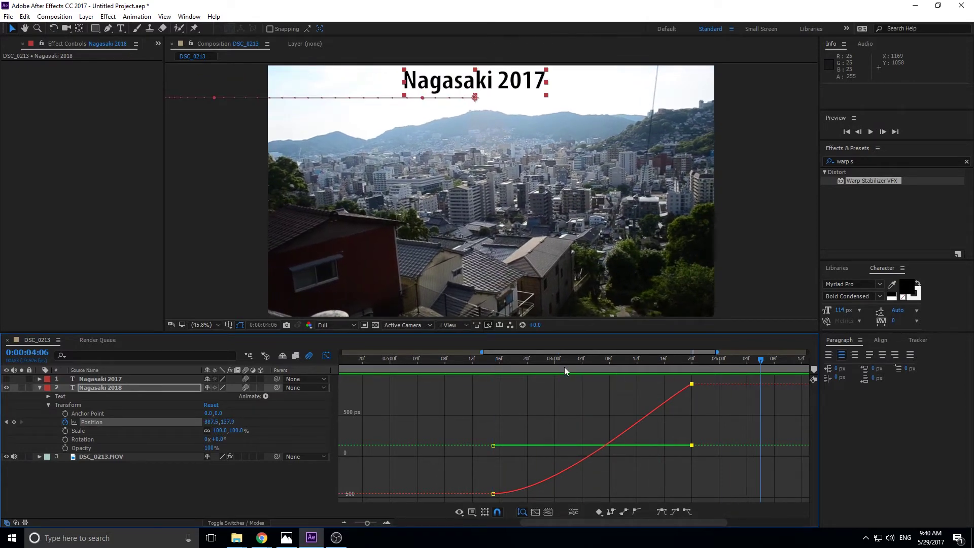
{"action": "left_click_drag", "start_coordinate": [564, 366], "coordinate": [506, 367]}
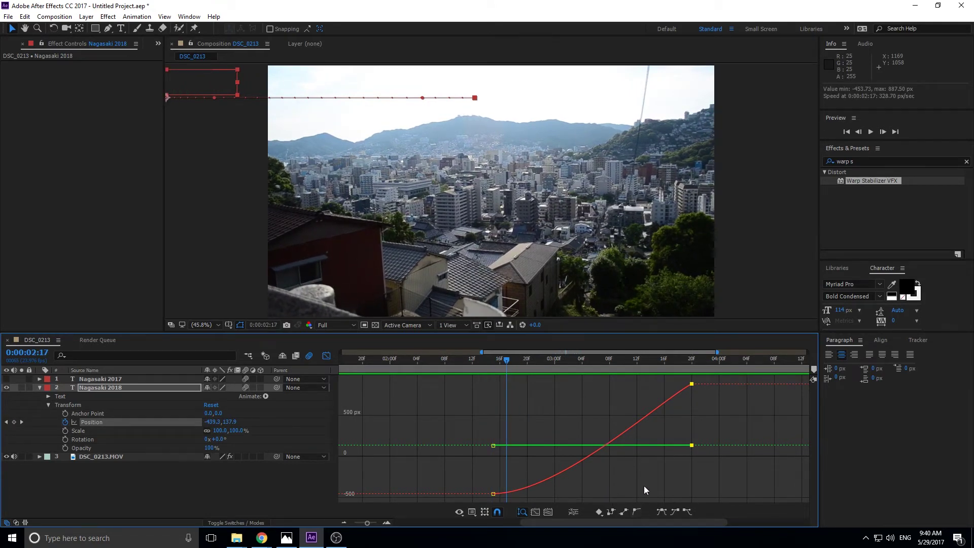
{"action": "mouse_move", "coordinate": [643, 419]}
Step: Re-apply Easy Ease to the first and last Position keyframes for a full S-curve
{"action": "key", "text": "ctrl+z"}
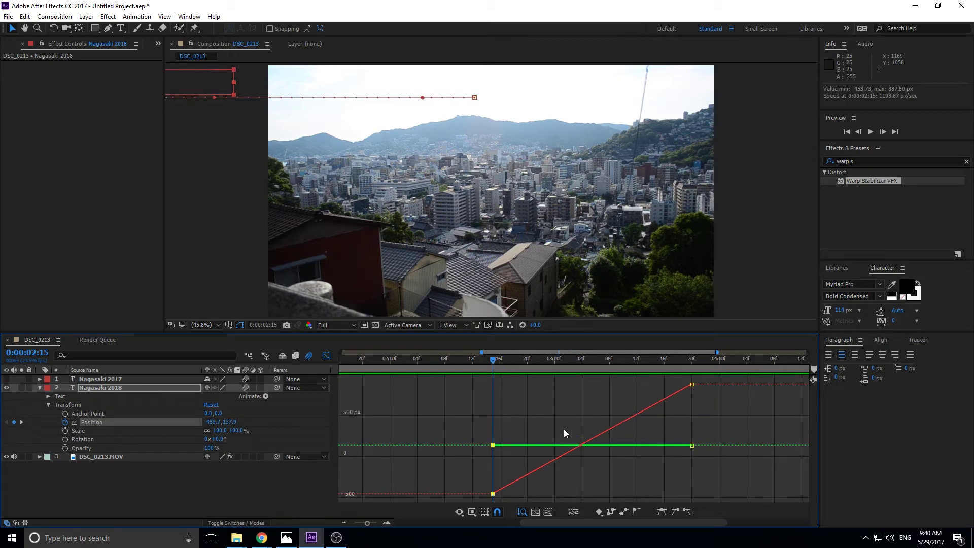
{"action": "left_click", "coordinate": [662, 511]}
{"action": "left_click", "coordinate": [692, 384], "text": "shift"}
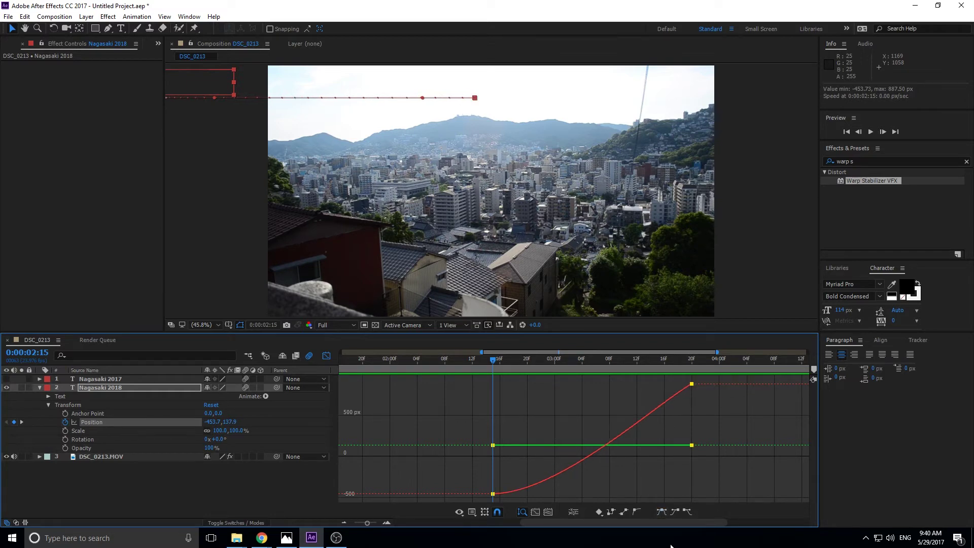
{"action": "left_click", "coordinate": [666, 515]}
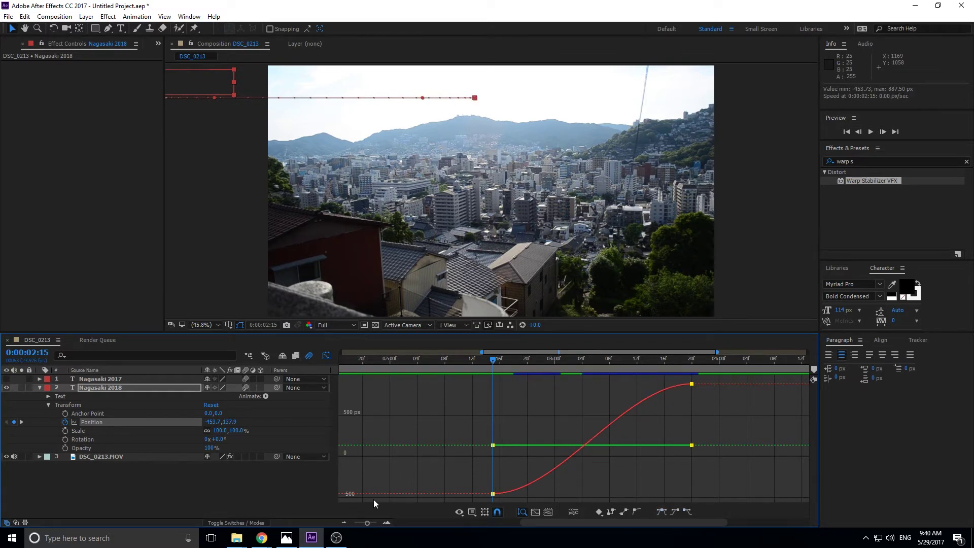
Step: Inspect the Position speed graph, then return to the value graph
{"action": "left_click", "coordinate": [473, 512]}
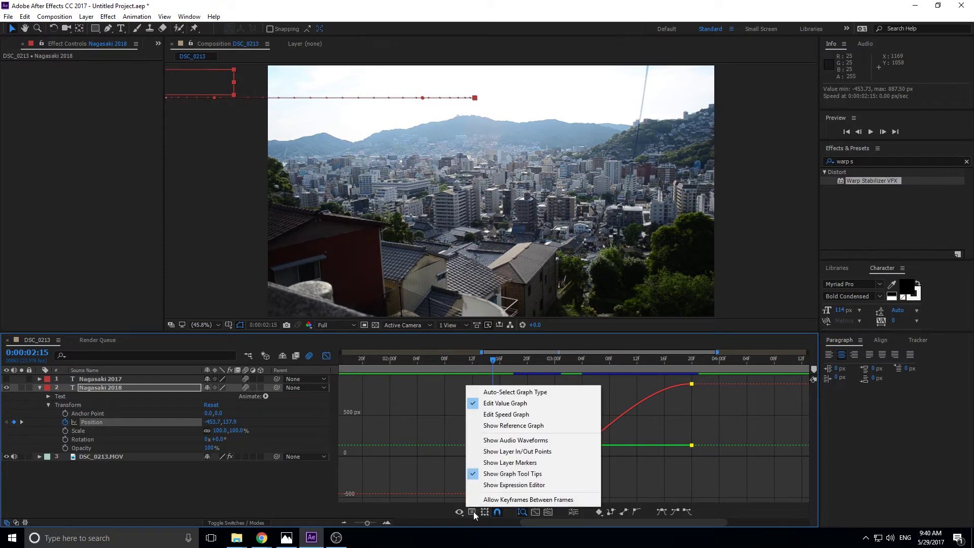
{"action": "left_click", "coordinate": [488, 414]}
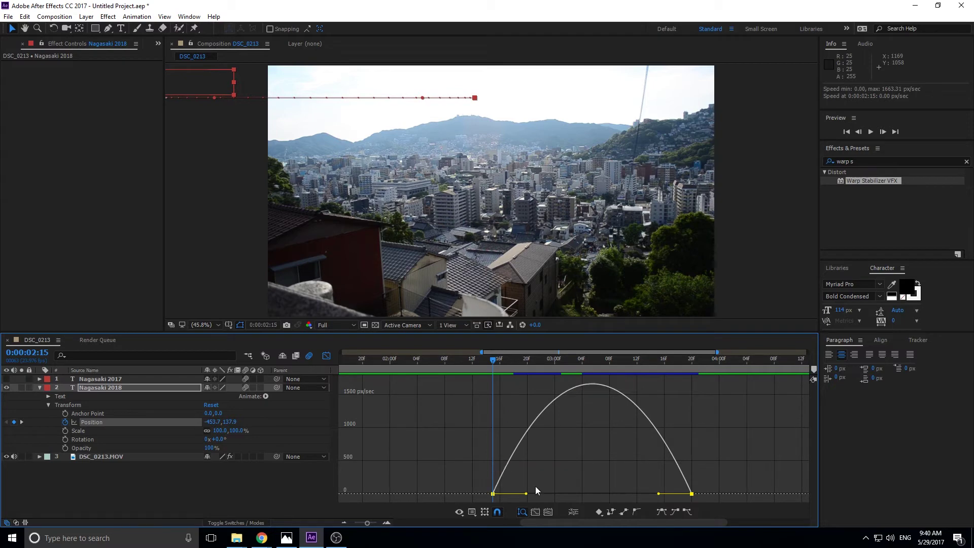
{"action": "left_click", "coordinate": [474, 520]}
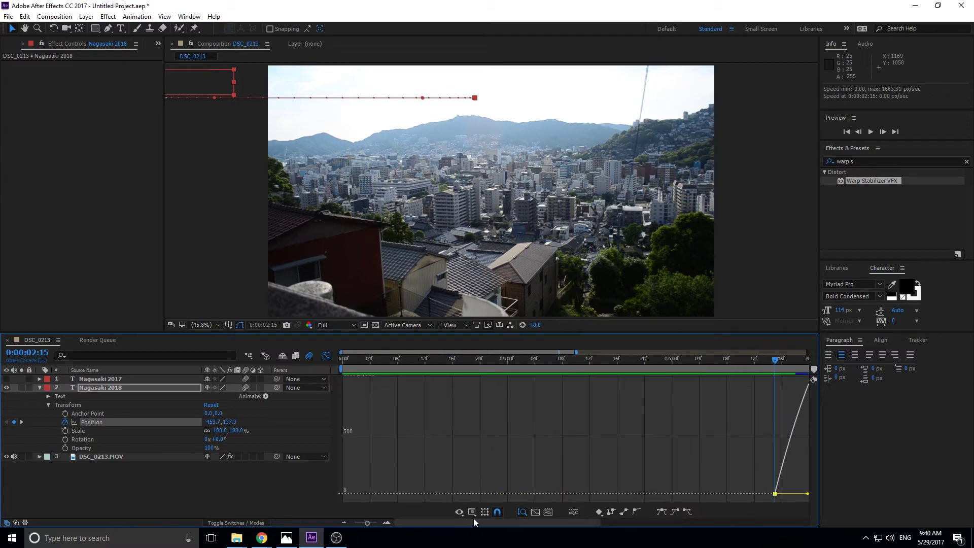
{"action": "left_click_drag", "start_coordinate": [476, 521], "coordinate": [587, 519]}
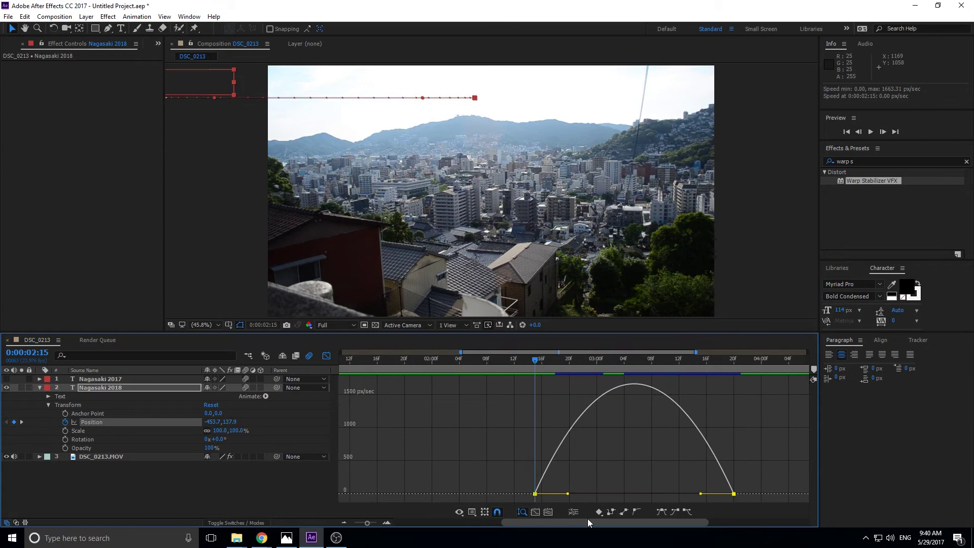
{"action": "left_click", "coordinate": [473, 512]}
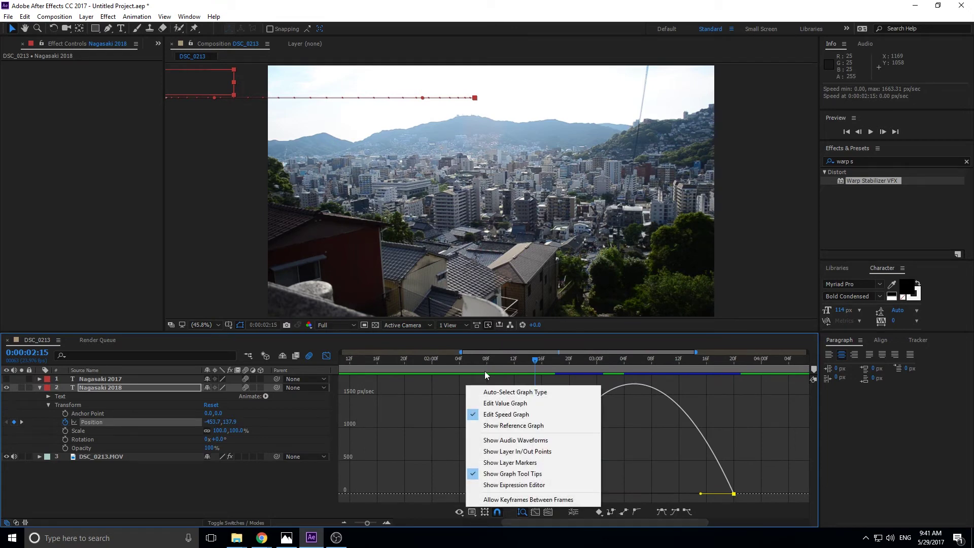
{"action": "left_click", "coordinate": [489, 404]}
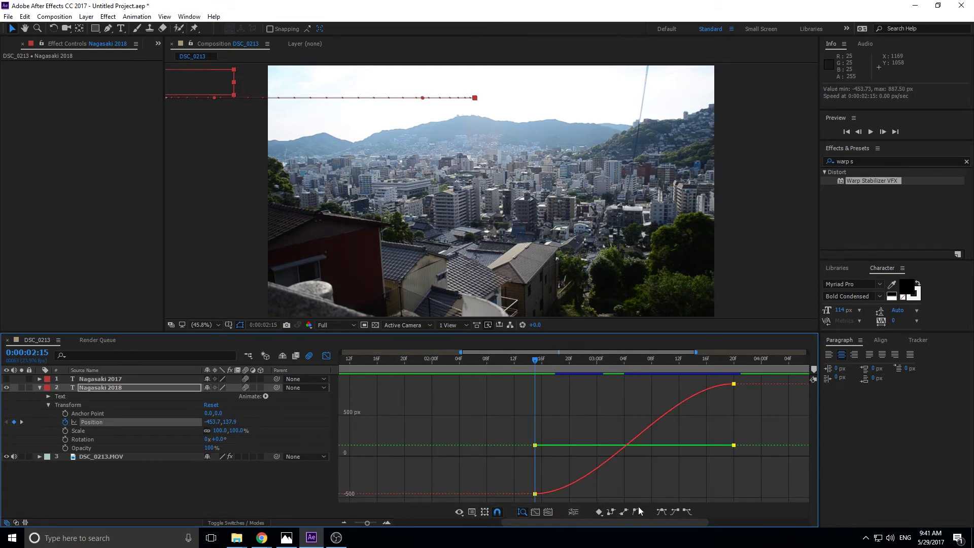
Step: Select all Position keyframes in the speed graph and apply Easy Ease Out and Easy Ease In
{"action": "left_click", "coordinate": [540, 500]}
{"action": "key", "text": "ctrl+a"}
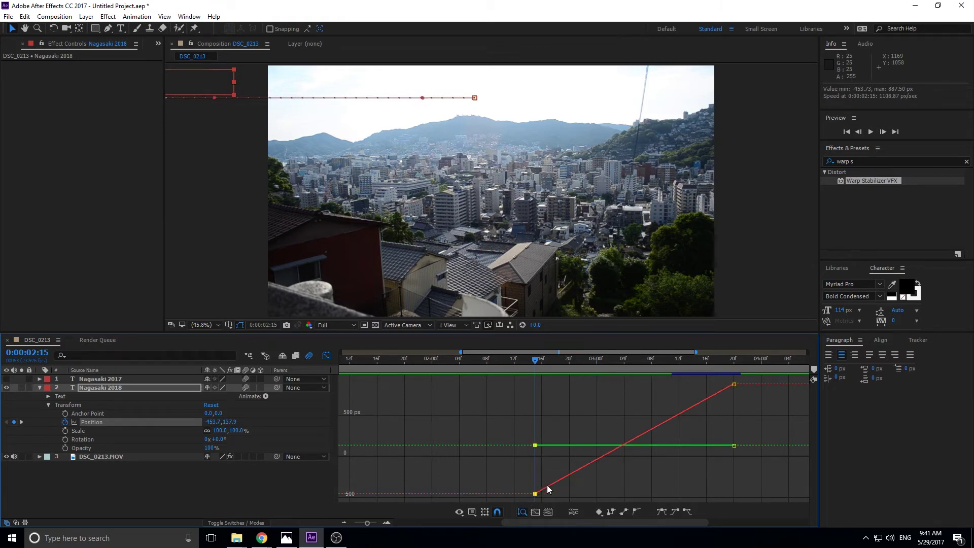
{"action": "left_click", "coordinate": [474, 512]}
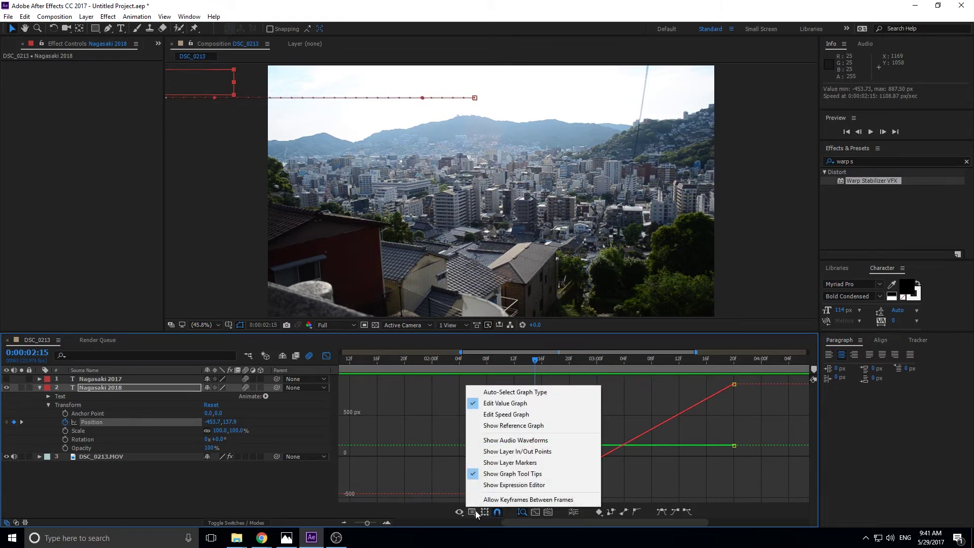
{"action": "left_click", "coordinate": [506, 414]}
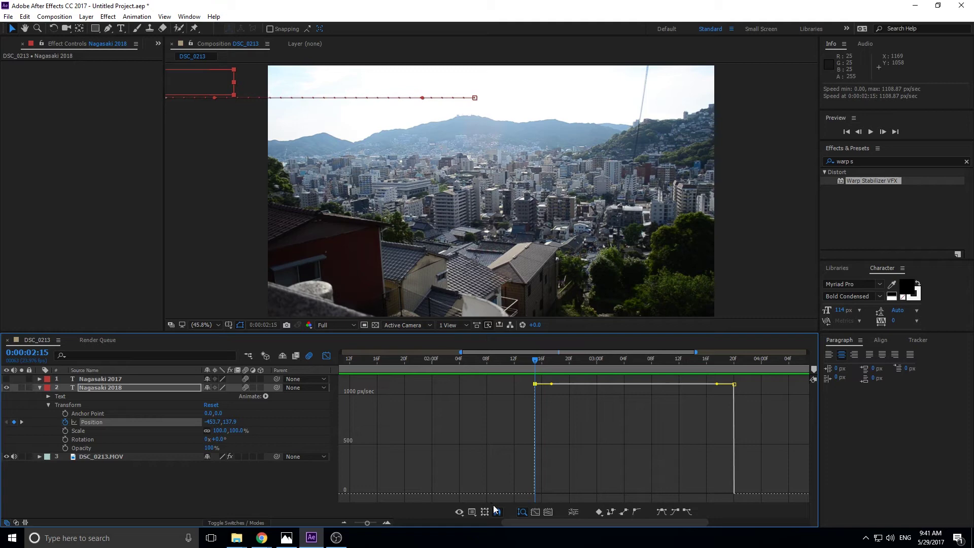
{"action": "key", "text": "ctrl+shift+F9"}
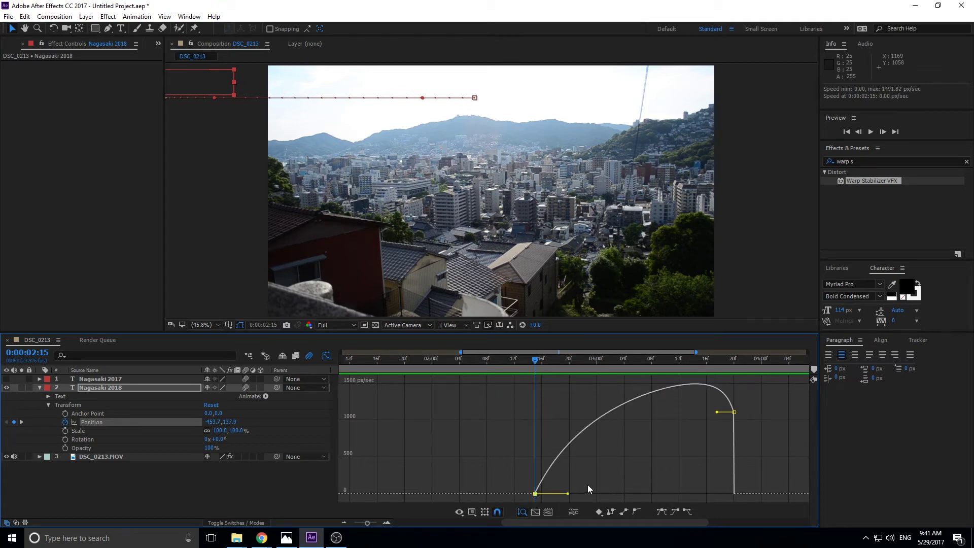
{"action": "key", "text": "shift+F9"}
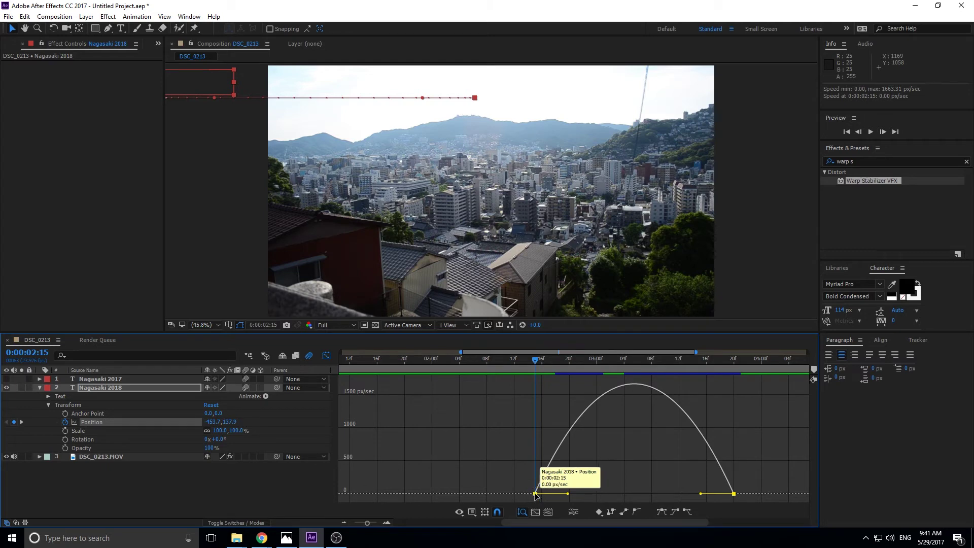
Step: Stretch the first keyframe's outgoing influence to 100% and preview the late 4544 px/sec speed peak
{"action": "mouse_move", "coordinate": [636, 386]}
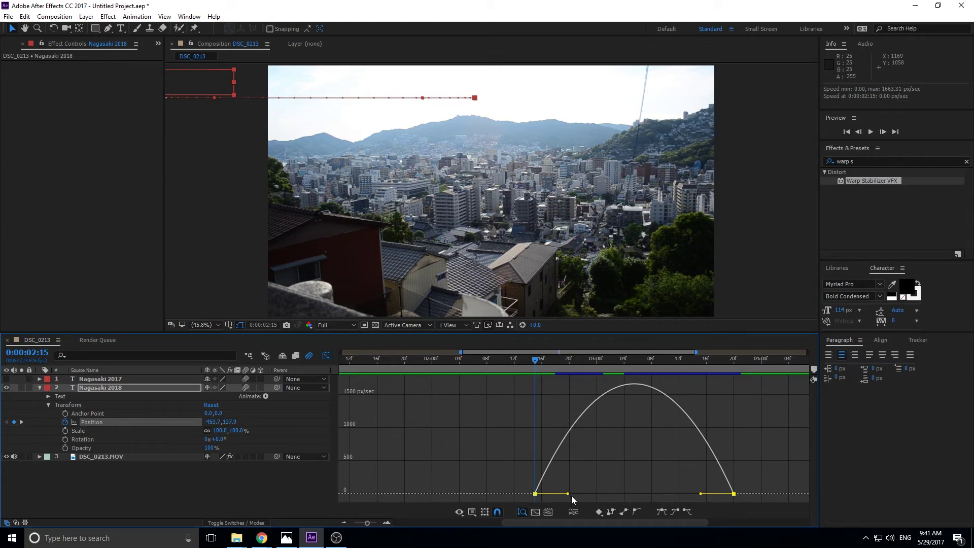
{"action": "left_click_drag", "start_coordinate": [568, 494], "coordinate": [640, 495]}
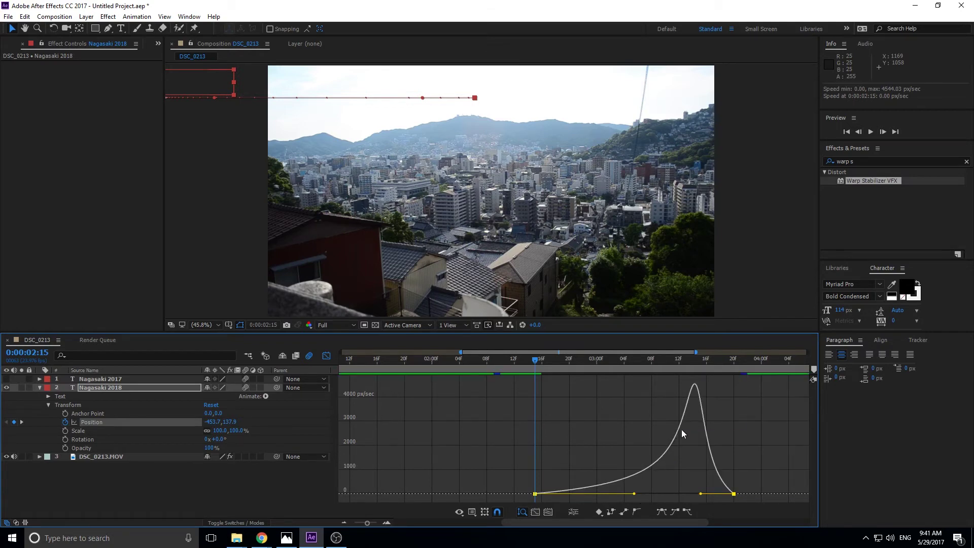
{"action": "key", "text": "space"}
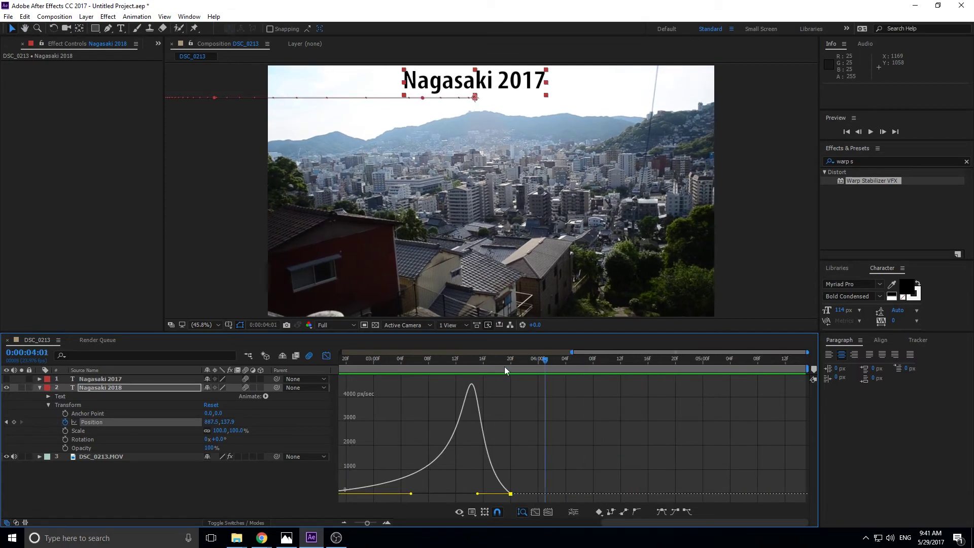
{"action": "key", "text": "space"}
{"action": "key", "text": "space"}
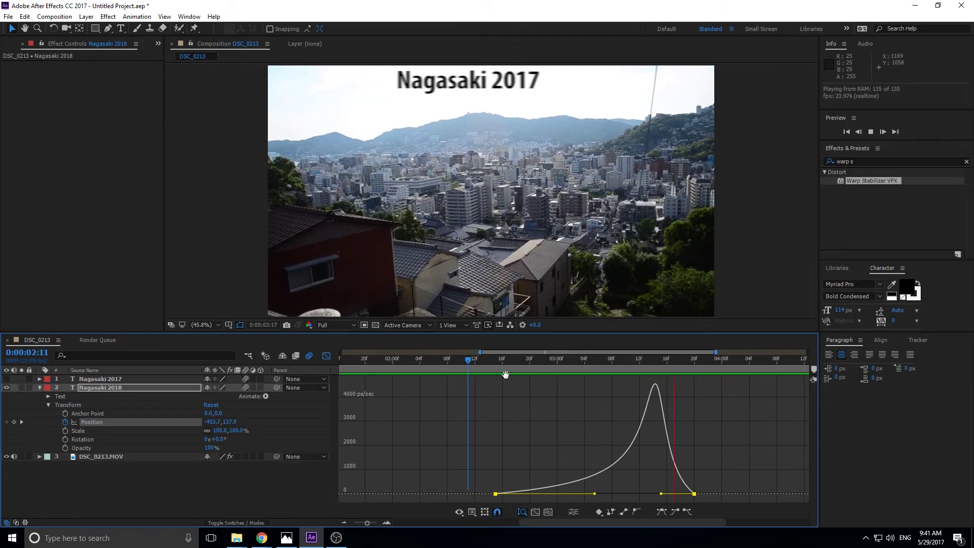
Step: Shorten the starting keyframe's influence and lengthen the ending one's for a fast-start, long ease-out
{"action": "left_click_drag", "start_coordinate": [507, 364], "coordinate": [515, 364]}
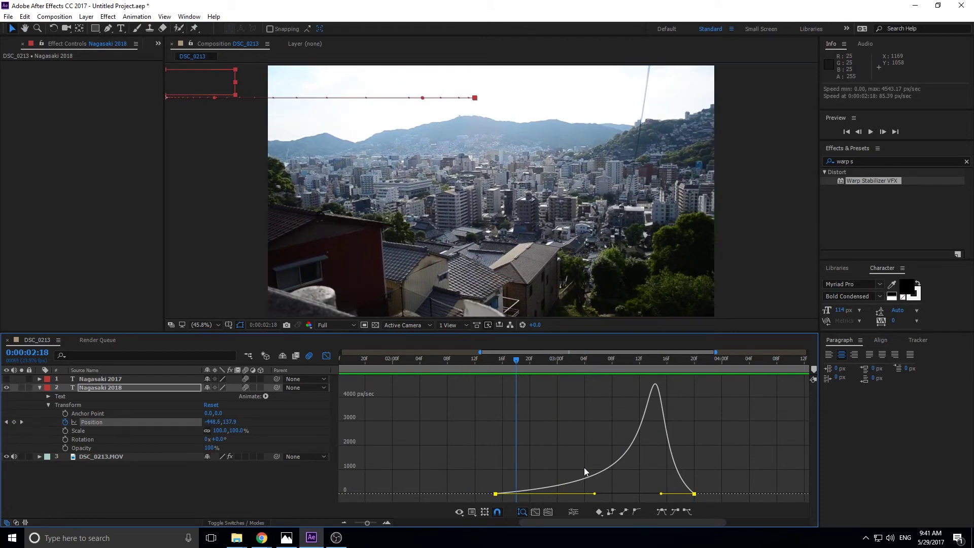
{"action": "left_click_drag", "start_coordinate": [594, 493], "coordinate": [525, 493]}
{"action": "left_click_drag", "start_coordinate": [662, 495], "coordinate": [587, 497]}
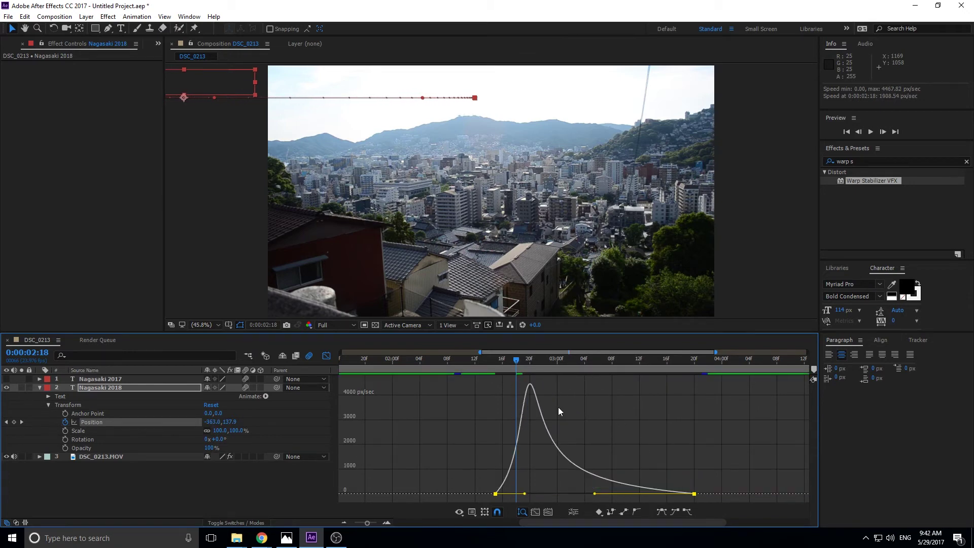
Step: Preview and scrub the title's fast entrance and gradual slowdown from about 0:00:02:16
{"action": "left_click", "coordinate": [507, 359]}
{"action": "key", "text": "space"}
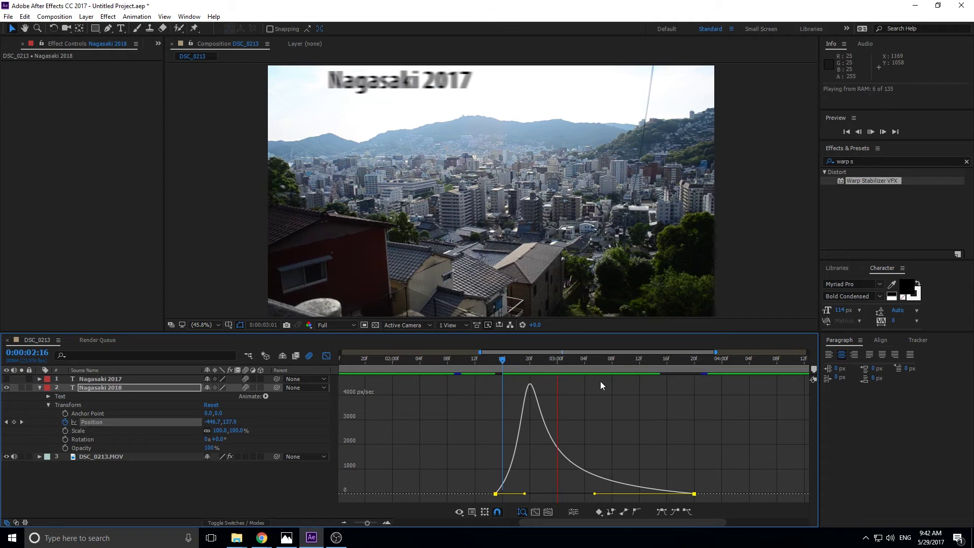
{"action": "left_click", "coordinate": [520, 376]}
{"action": "key", "text": "space"}
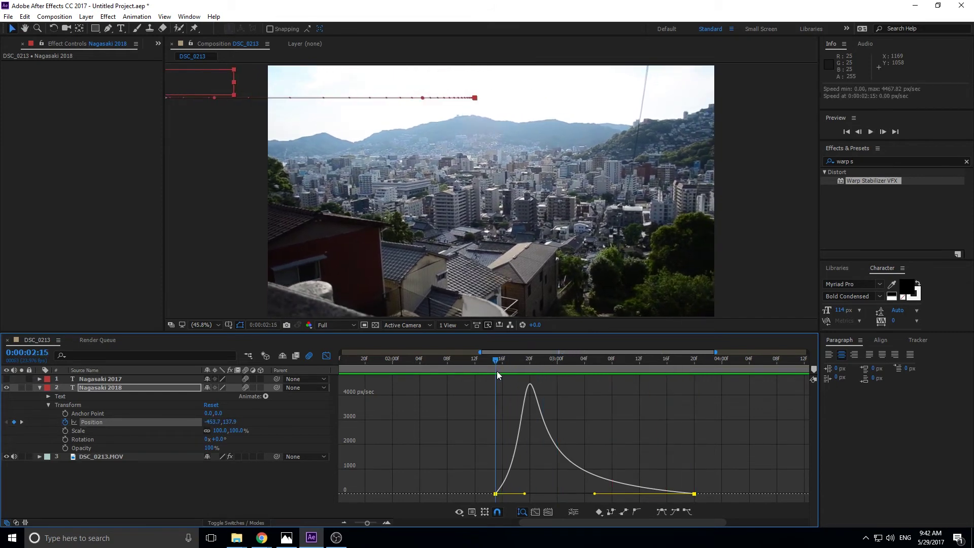
{"action": "left_click_drag", "start_coordinate": [523, 366], "coordinate": [609, 365]}
{"action": "key", "text": "space"}
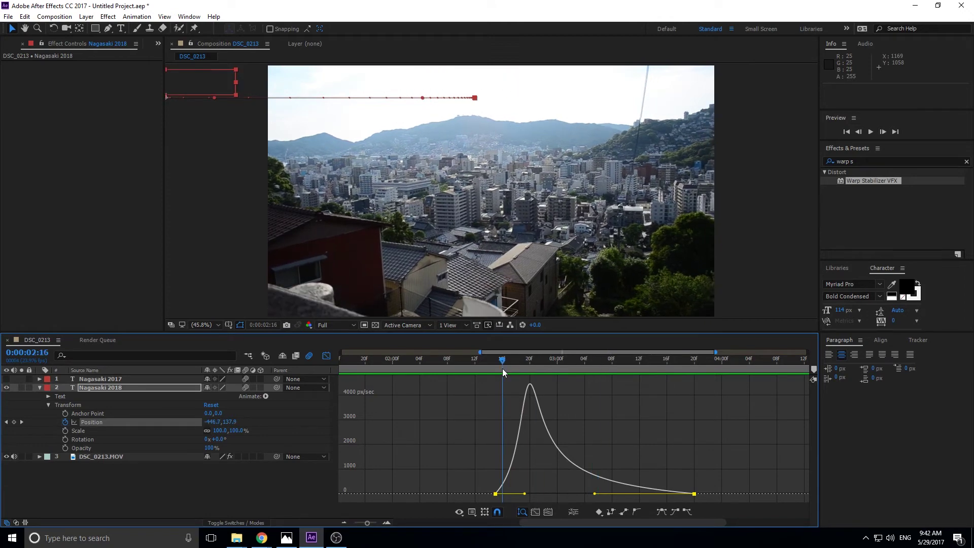
Step: At 0:00:04:08, lower the title to 887.5, 650.9 with a new keyframe and show the value graph
{"action": "key", "text": "space"}
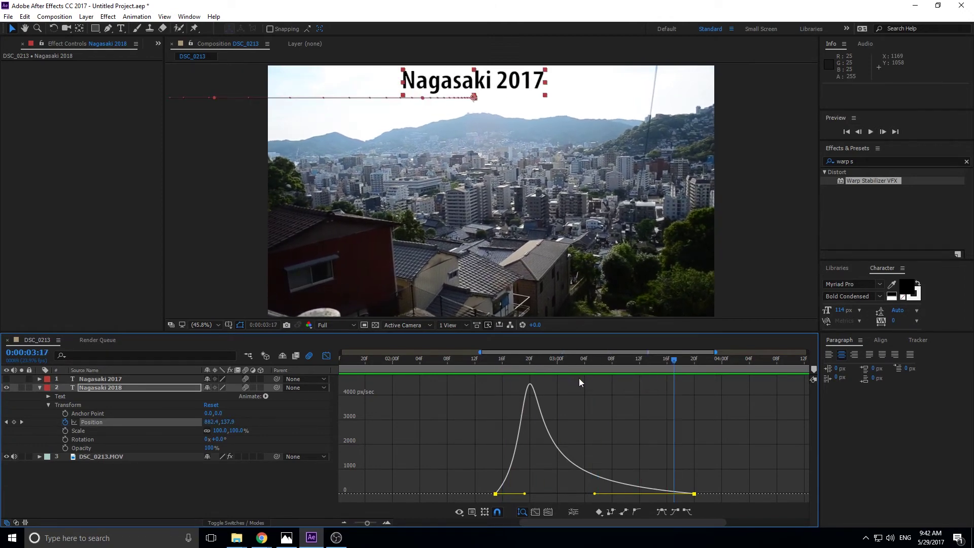
{"action": "left_click_drag", "start_coordinate": [754, 366], "coordinate": [776, 365]}
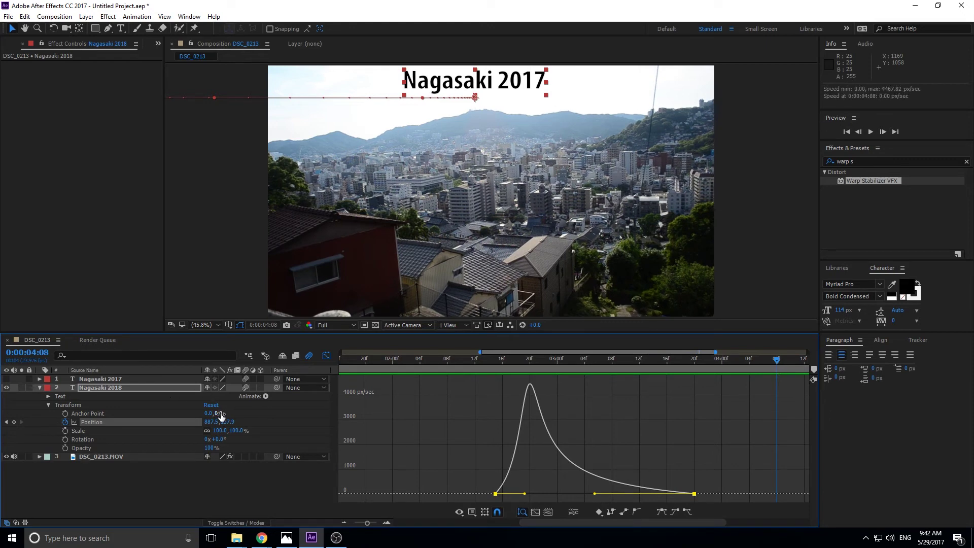
{"action": "left_click_drag", "start_coordinate": [227, 422], "coordinate": [469, 429]}
{"action": "left_click", "coordinate": [625, 441]}
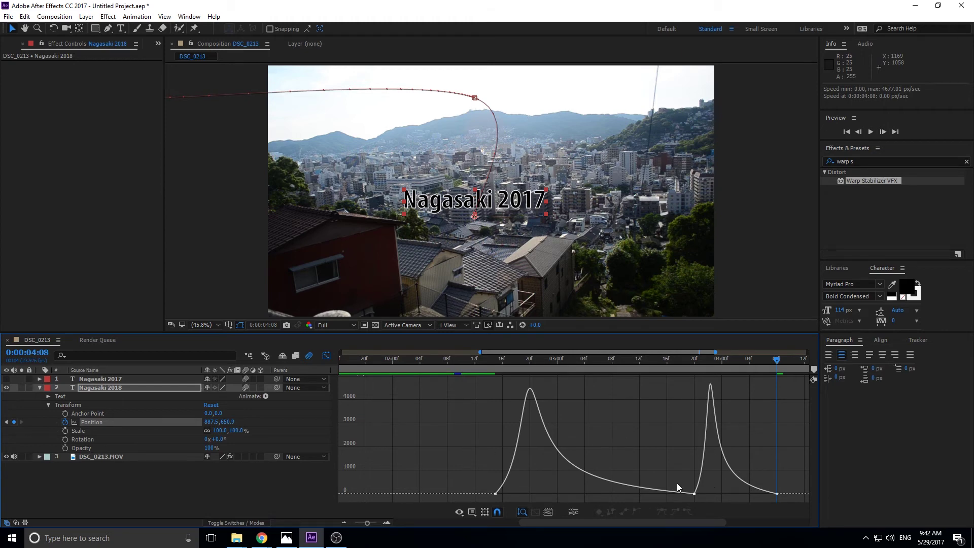
{"action": "left_click", "coordinate": [472, 512]}
{"action": "left_click", "coordinate": [489, 403]}
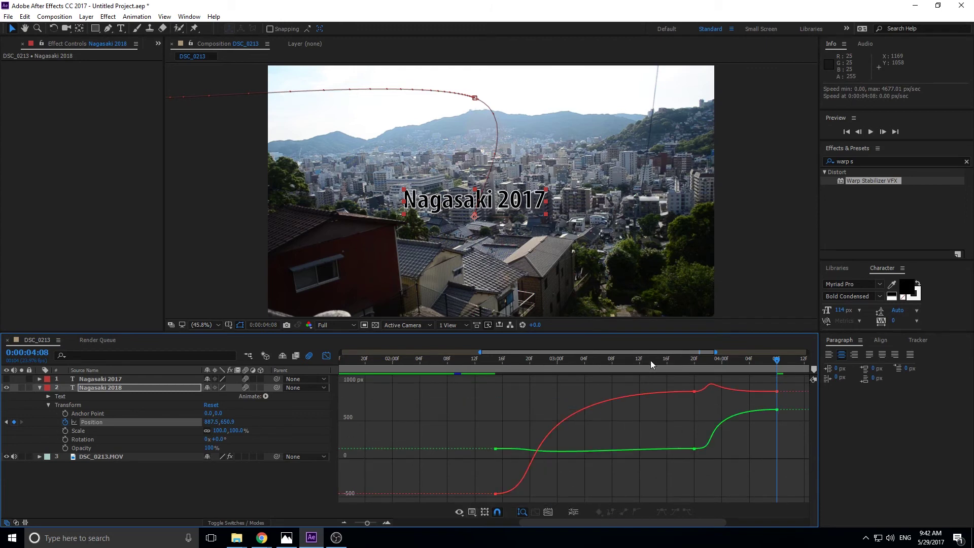
Step: Easy Ease all Position keyframes including 4:08, then view the speed graph at 0:00:03:20
{"action": "double_click", "coordinate": [698, 392]}
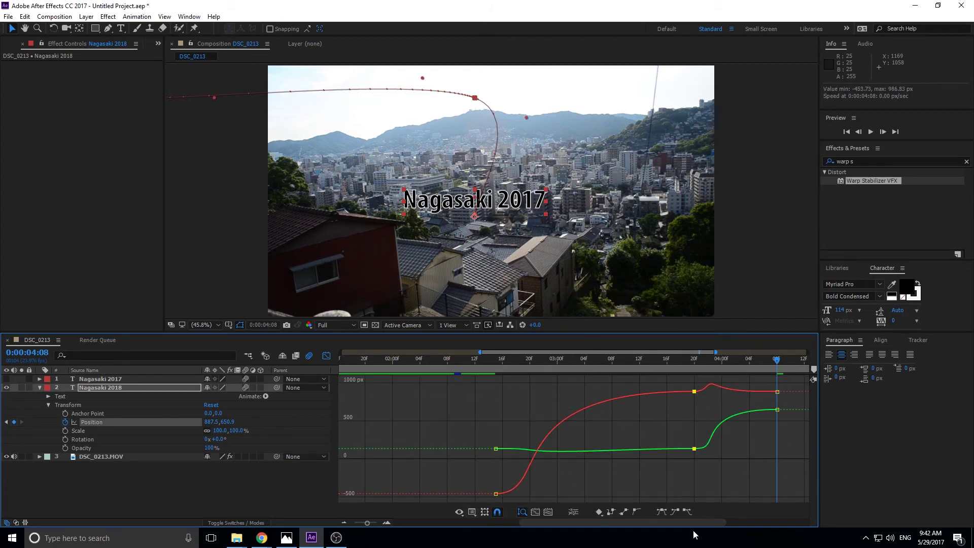
{"action": "left_click", "coordinate": [662, 511]}
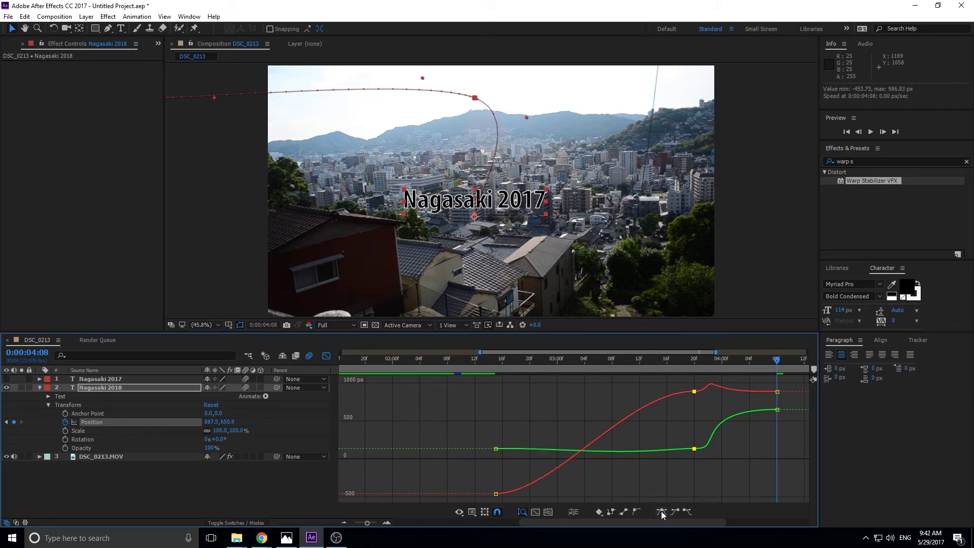
{"action": "left_click", "coordinate": [777, 392]}
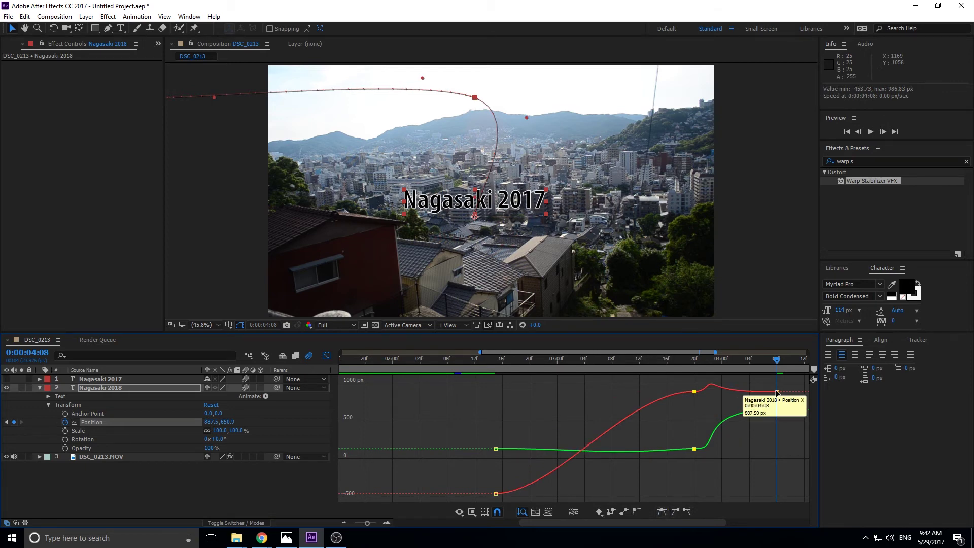
{"action": "left_click", "coordinate": [662, 511]}
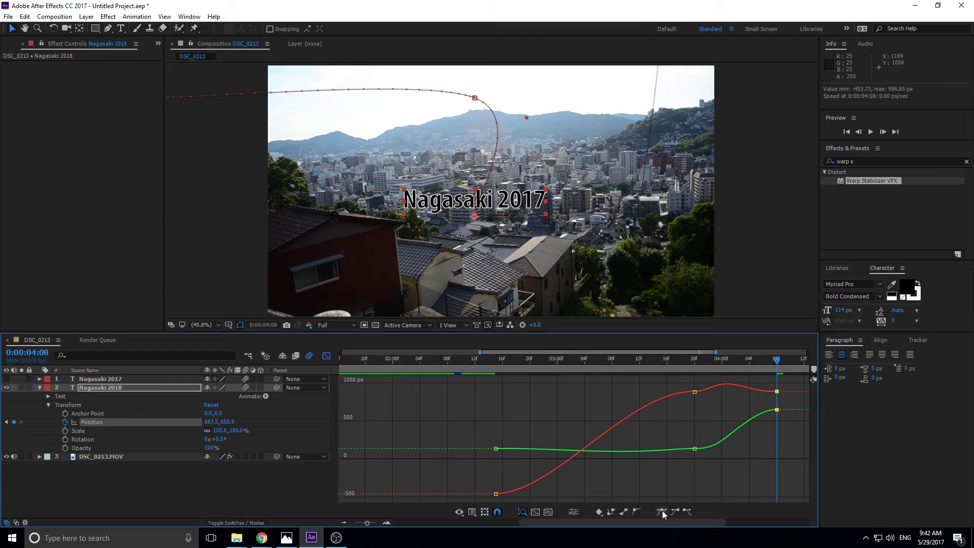
{"action": "left_click_drag", "start_coordinate": [674, 352], "coordinate": [678, 357]}
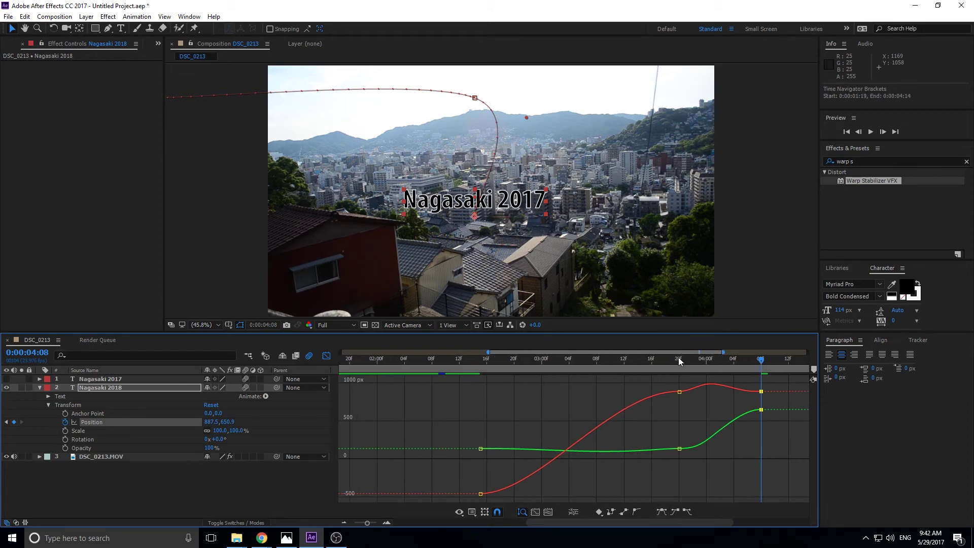
{"action": "left_click", "coordinate": [678, 358]}
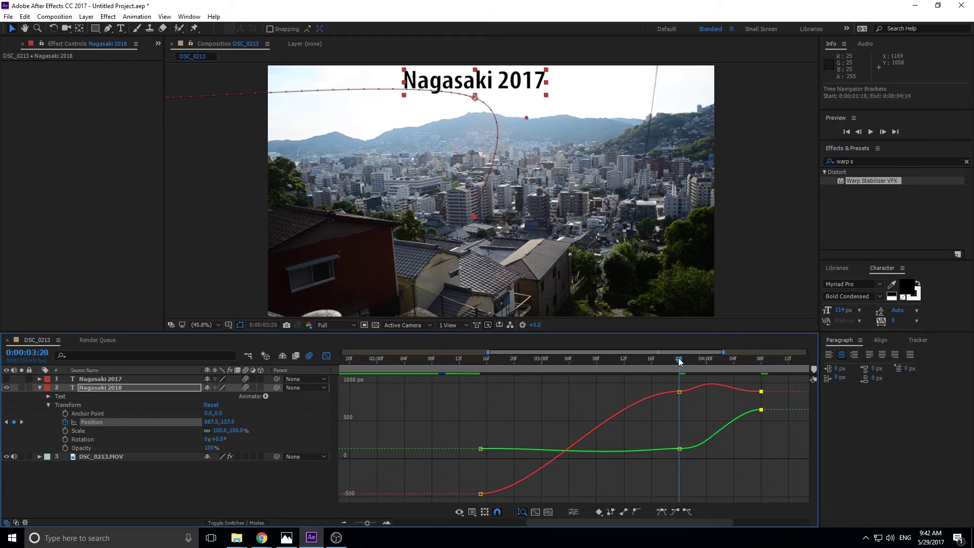
{"action": "left_click", "coordinate": [473, 512]}
{"action": "left_click", "coordinate": [506, 414]}
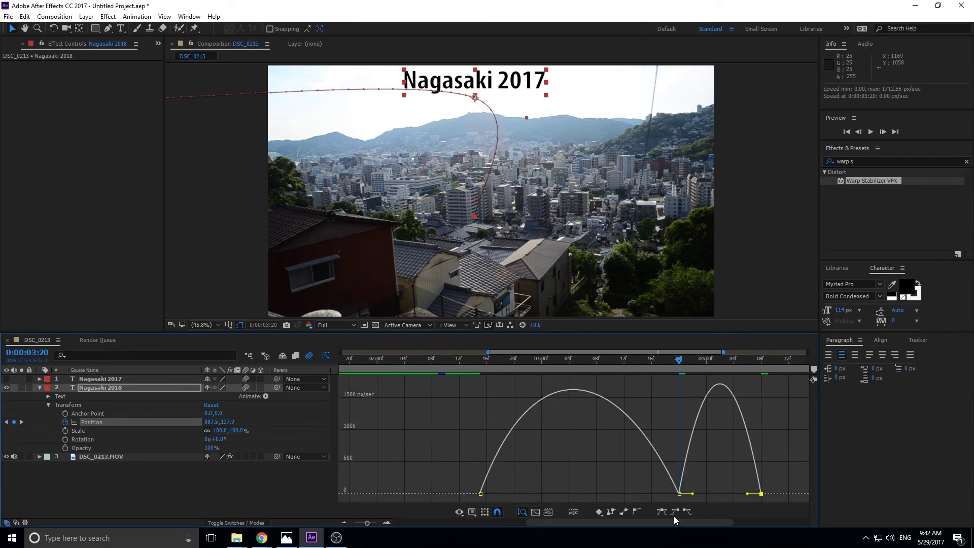
Step: Raise the 3:20 keyframe's incoming and outgoing speed into one continuous arch, then preview it
{"action": "left_click_drag", "start_coordinate": [679, 493], "coordinate": [680, 400]}
{"action": "left_click_drag", "start_coordinate": [646, 493], "coordinate": [682, 387]}
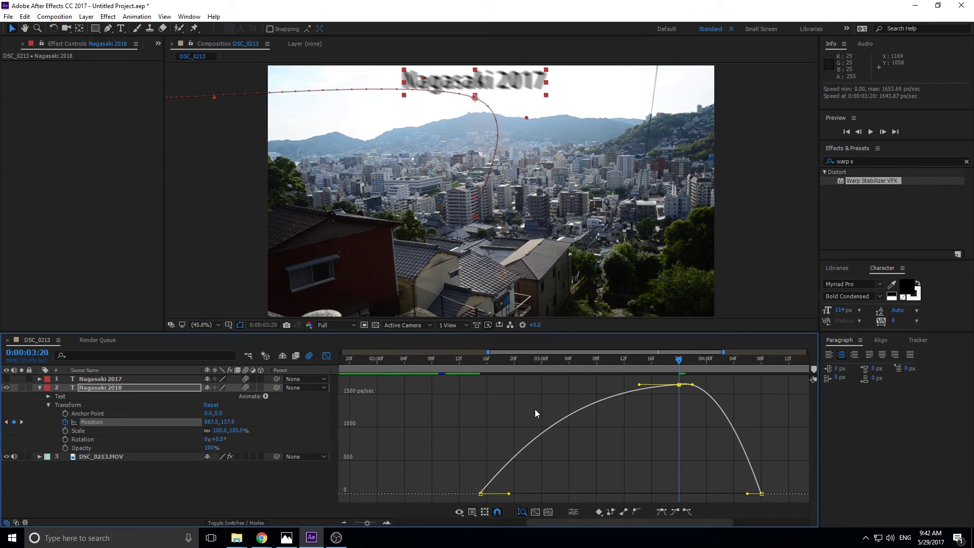
{"action": "left_click_drag", "start_coordinate": [523, 359], "coordinate": [582, 359]}
{"action": "key", "text": "space"}
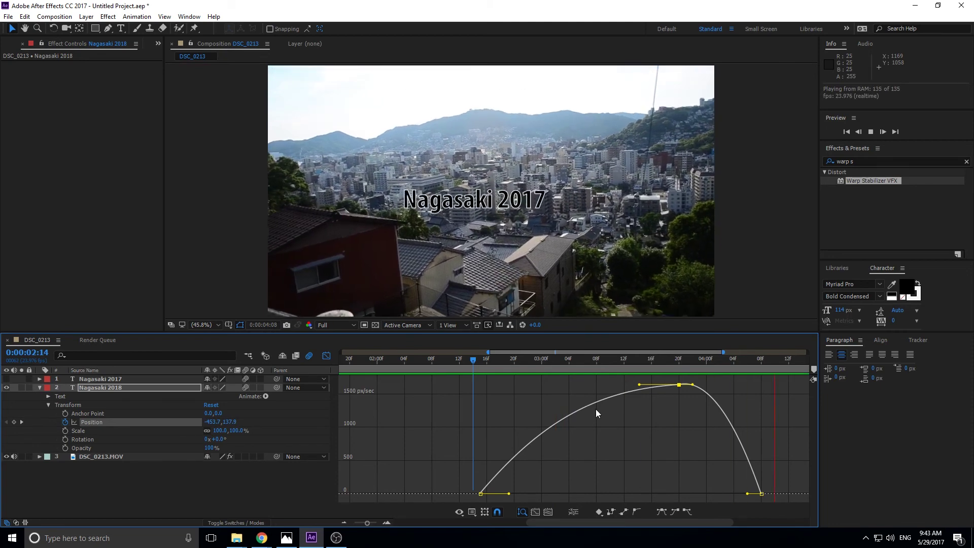
{"action": "key", "text": "space"}
{"action": "mouse_move", "coordinate": [557, 367]}
{"action": "left_mouse_down"}
{"action": "mouse_move", "coordinate": [393, 367]}
{"action": "mouse_move", "coordinate": [585, 366]}
{"action": "mouse_move", "coordinate": [561, 367]}
{"action": "left_mouse_up"}
Step: Preview the animation from 0:00:02:14 to 0:00:04:06 and select the keyframe at the speed peak
{"action": "key", "text": "space"}
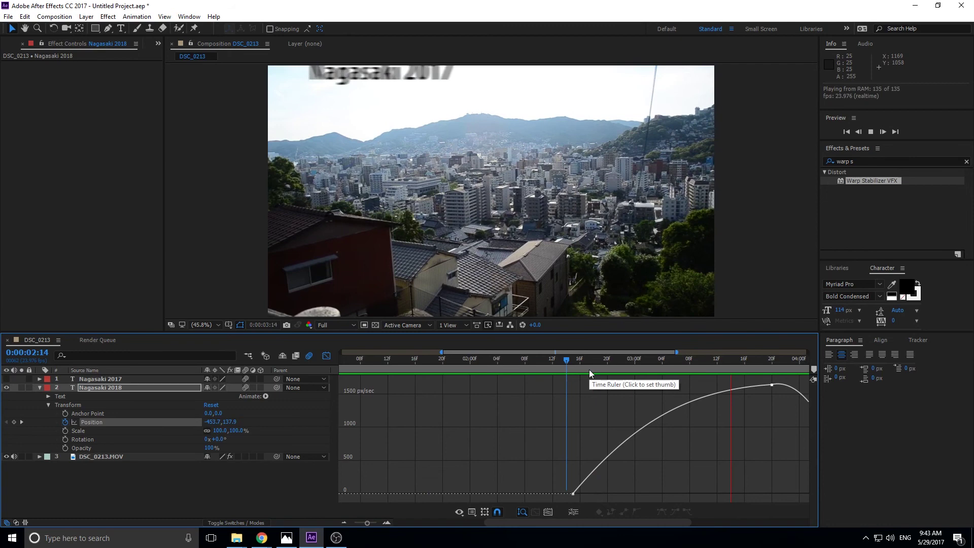
{"action": "key", "text": "space"}
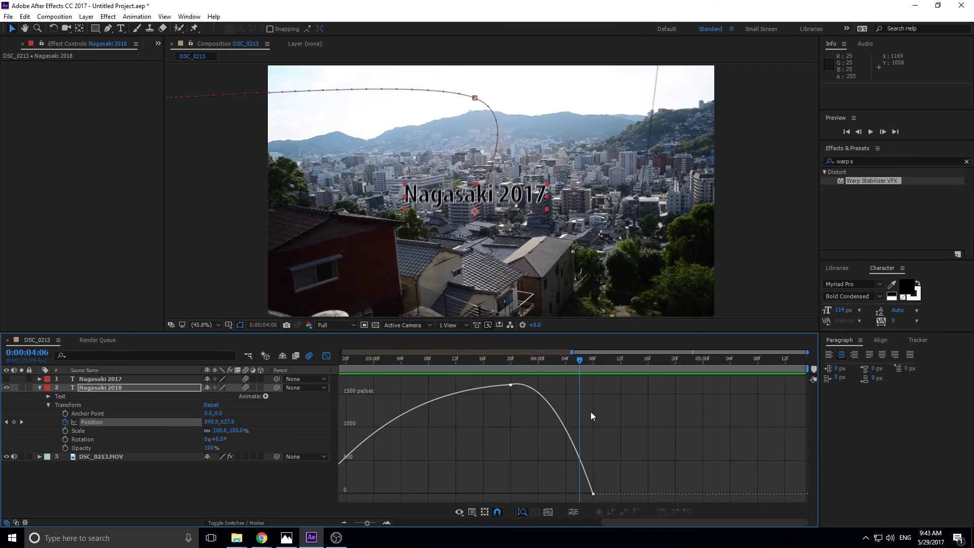
{"action": "left_click", "coordinate": [512, 386]}
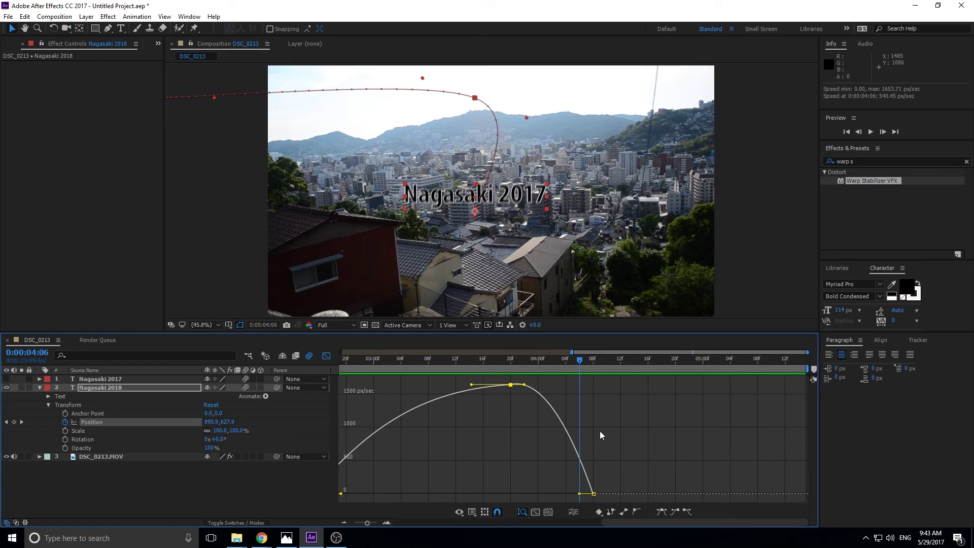
Step: Switch the Graph Editor to the Position value graph and return the playhead to 0:00:02:13
{"action": "left_click", "coordinate": [472, 511]}
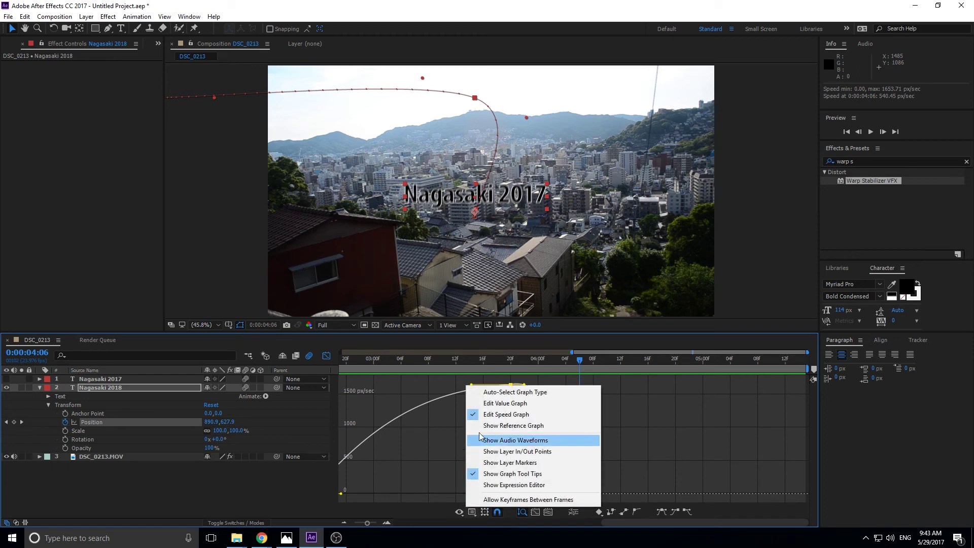
{"action": "left_click", "coordinate": [486, 404]}
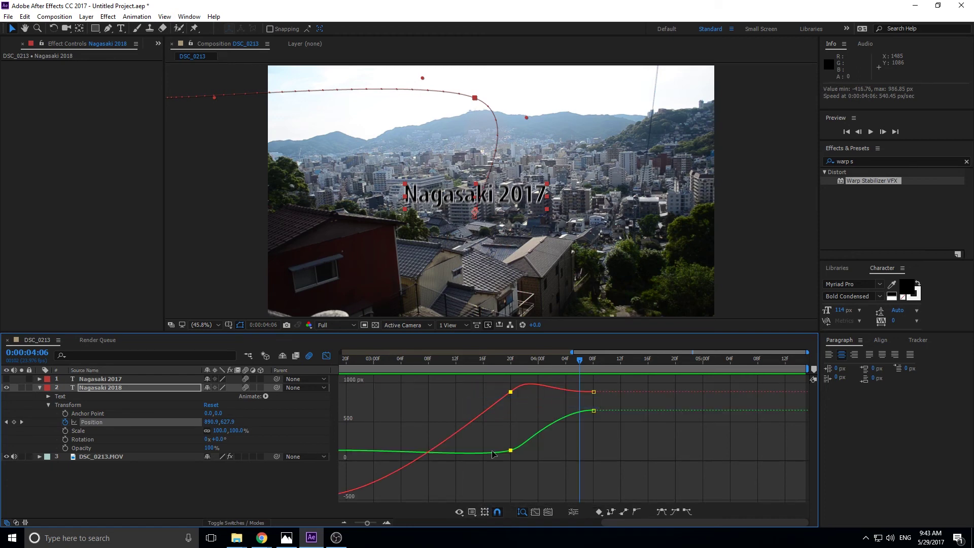
{"action": "left_click_drag", "start_coordinate": [579, 364], "coordinate": [518, 406]}
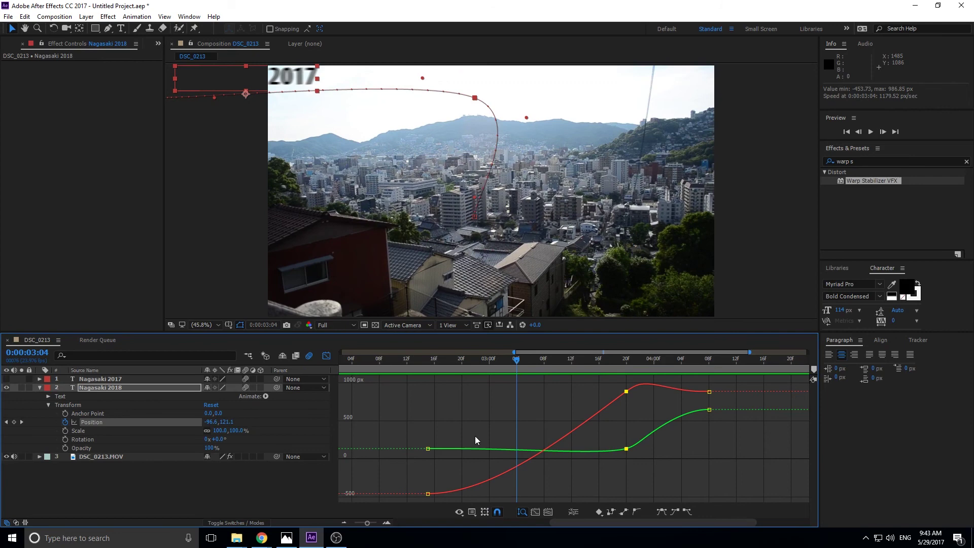